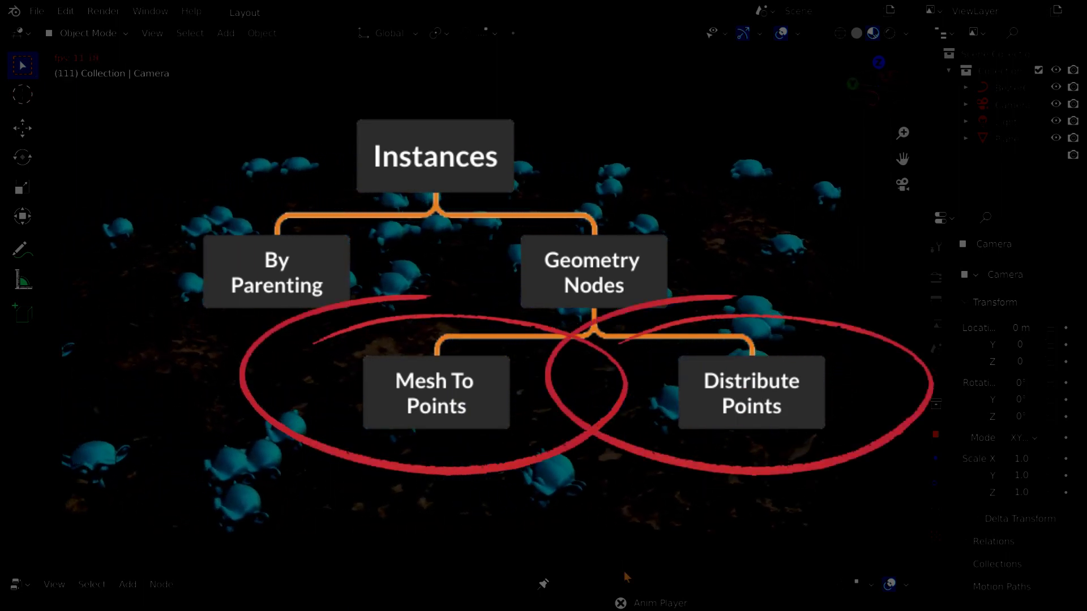
{"action": "left_click_drag", "start_coordinate": [622, 570], "coordinate": [628, 316]}
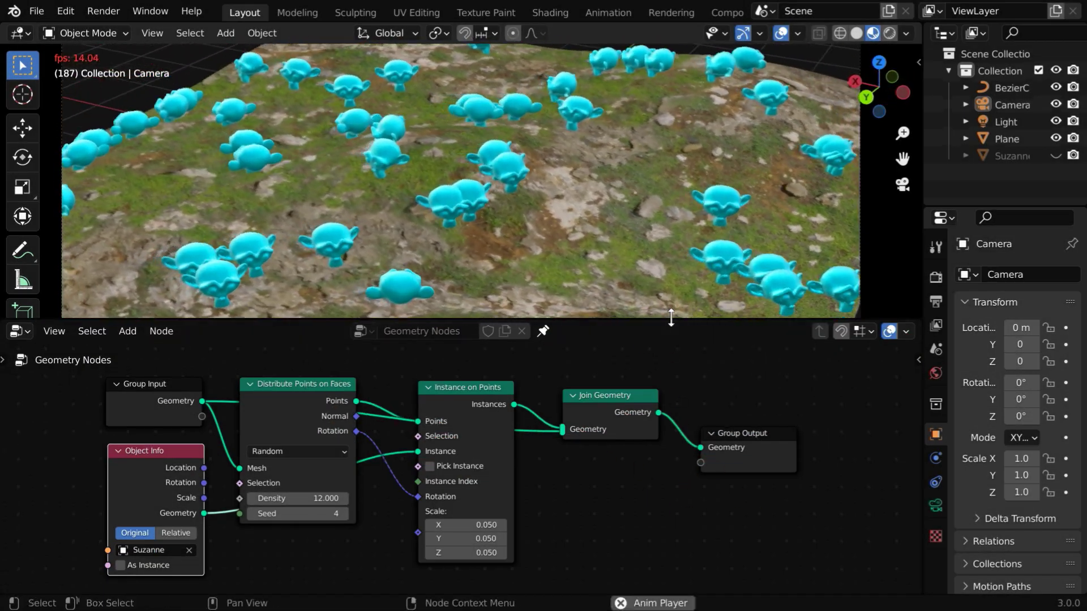
{"action": "left_click_drag", "start_coordinate": [671, 318], "coordinate": [674, 575]}
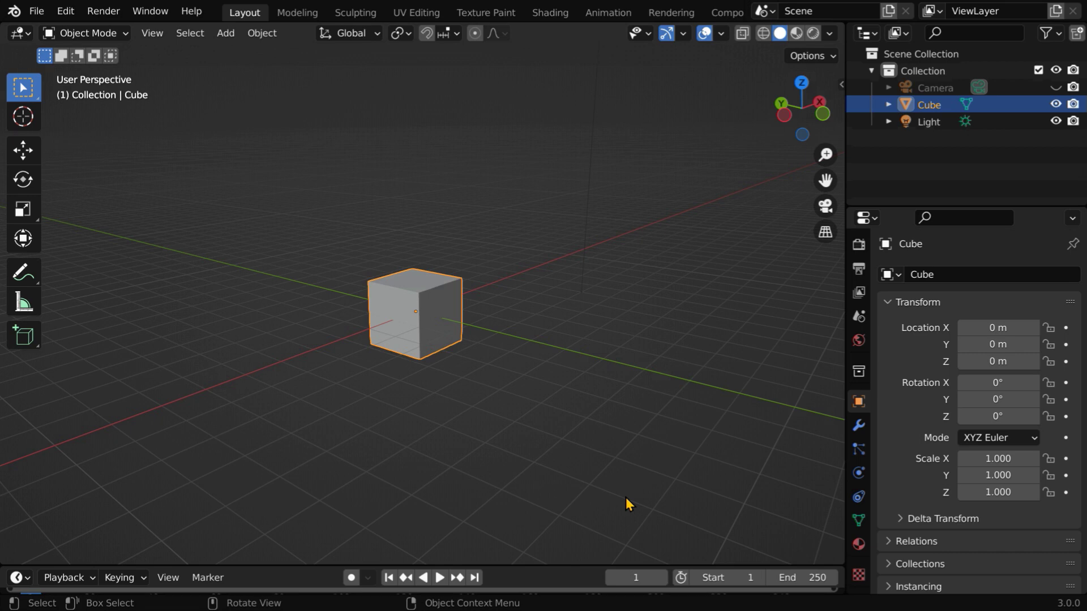
Delete the default cube and add a plane mesh scaled up by a factor of 5.
{"action": "key", "text": "x"}
{"action": "left_click", "coordinate": [376, 370]}
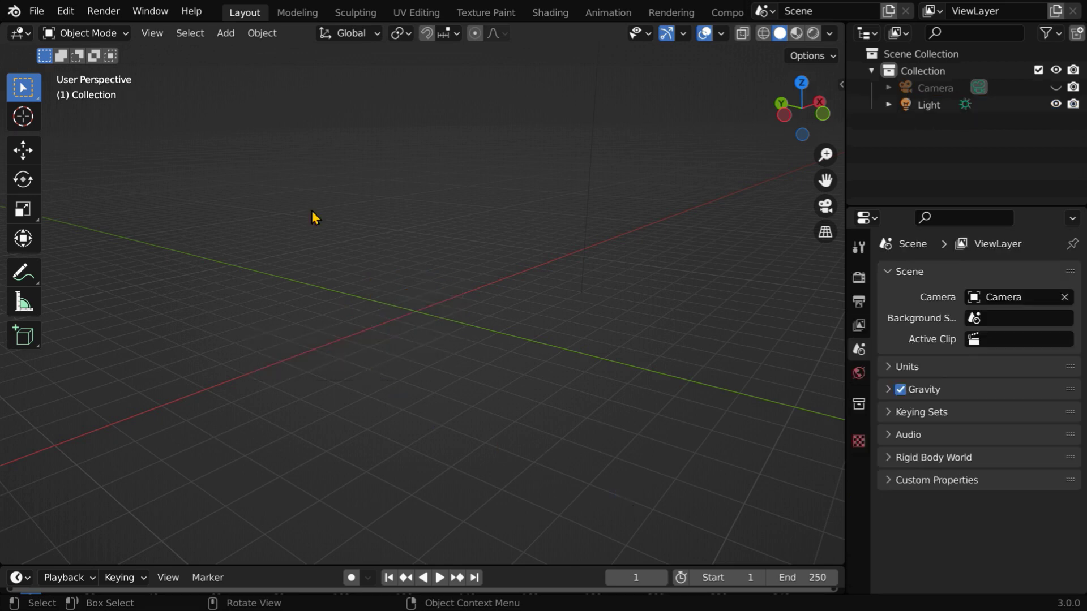
{"action": "left_click", "coordinate": [225, 33]}
{"action": "mouse_move", "coordinate": [240, 59]}
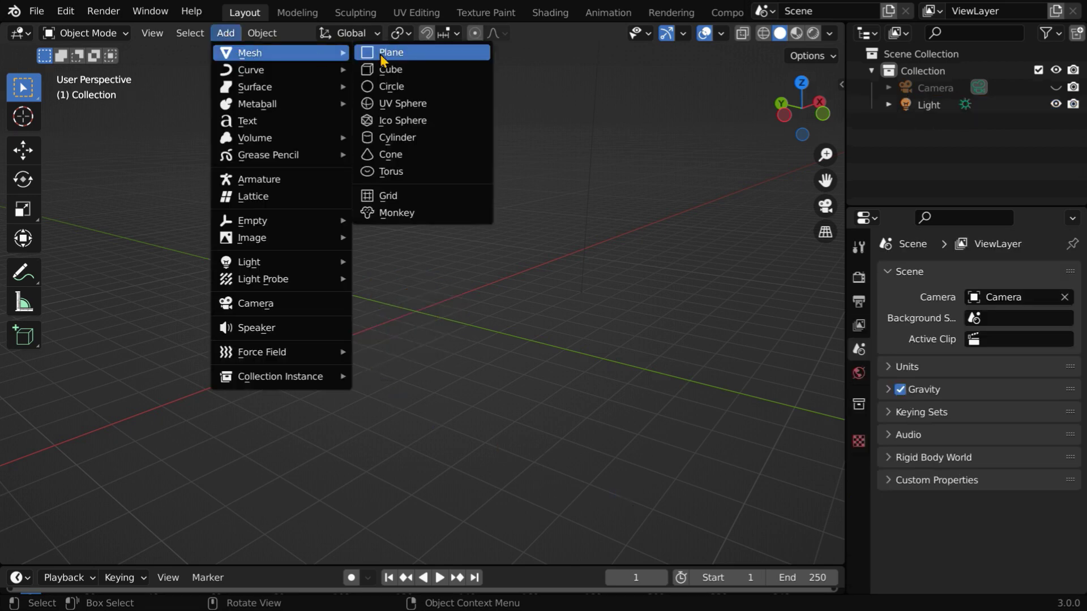
{"action": "left_click", "coordinate": [383, 54]}
{"action": "type", "text": "s5"}
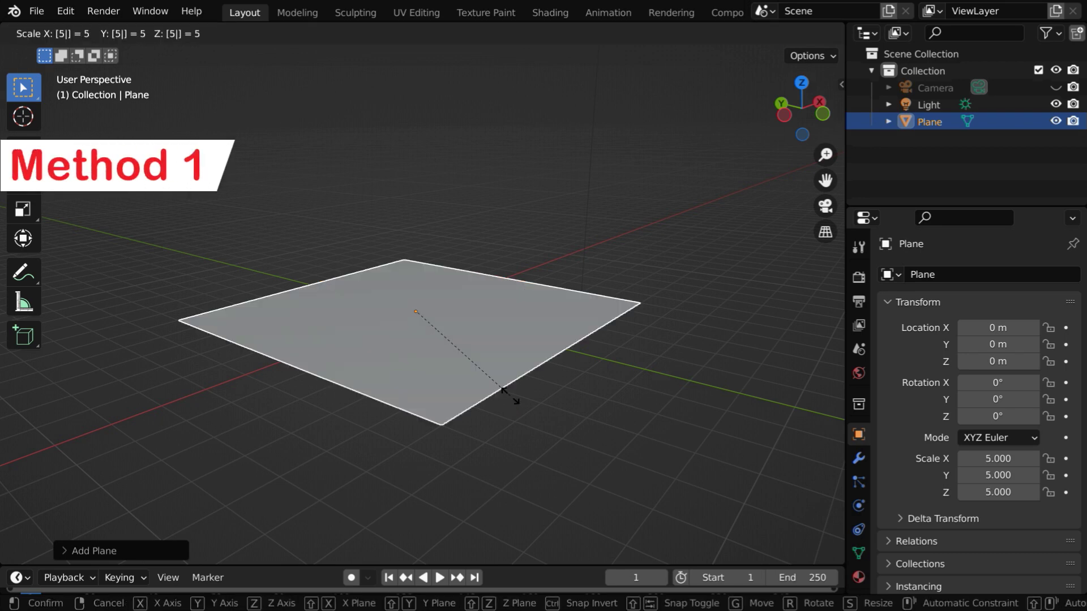
{"action": "key", "text": "Return"}
{"action": "middle_click_drag", "start_coordinate": [377, 415], "coordinate": [448, 458]}
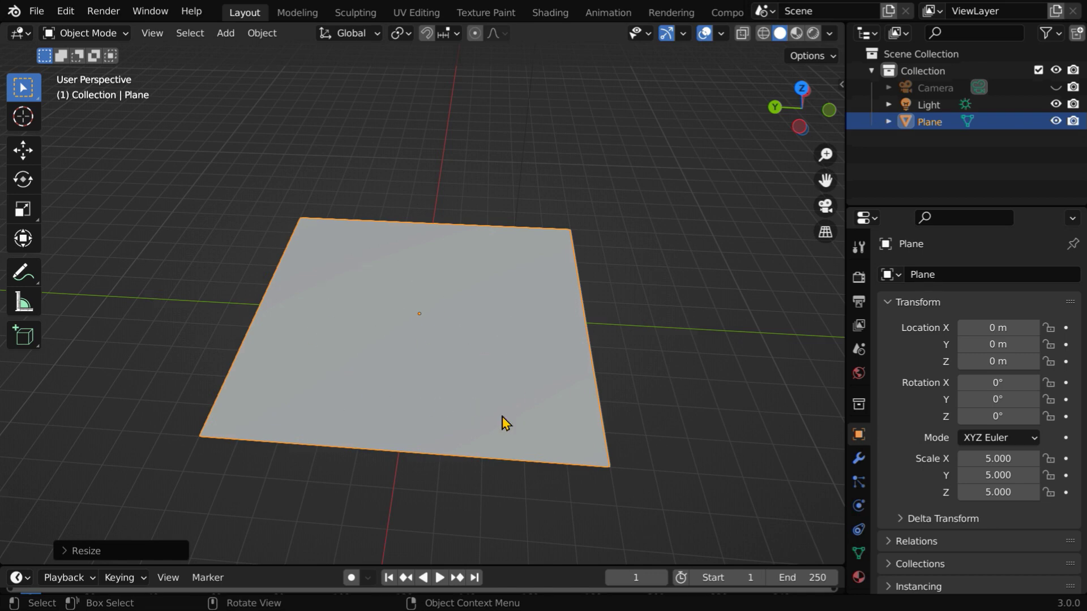
Add a Subdivision Surface modifier to the plane, using Simple subdivision with 3 viewport levels.
{"action": "left_click", "coordinate": [859, 458]}
{"action": "left_click", "coordinate": [910, 276]}
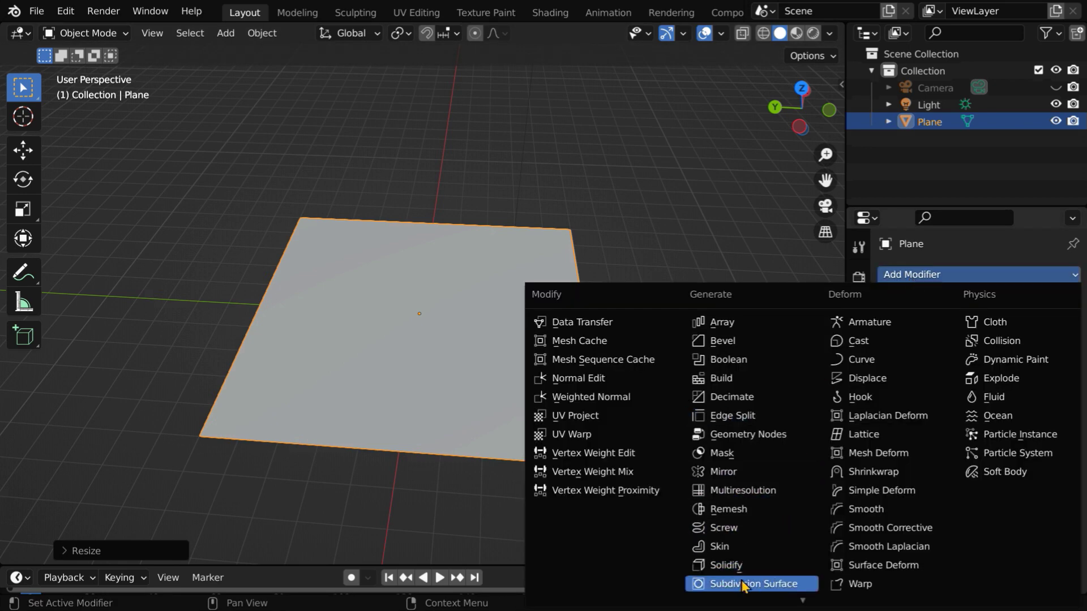
{"action": "left_click", "coordinate": [775, 589]}
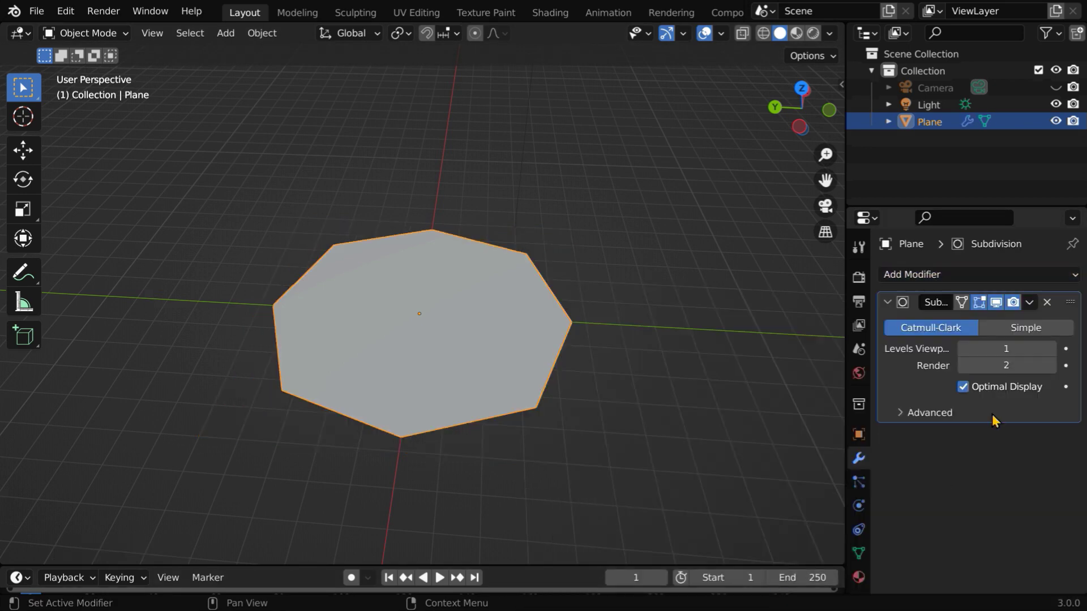
{"action": "left_click", "coordinate": [1026, 329]}
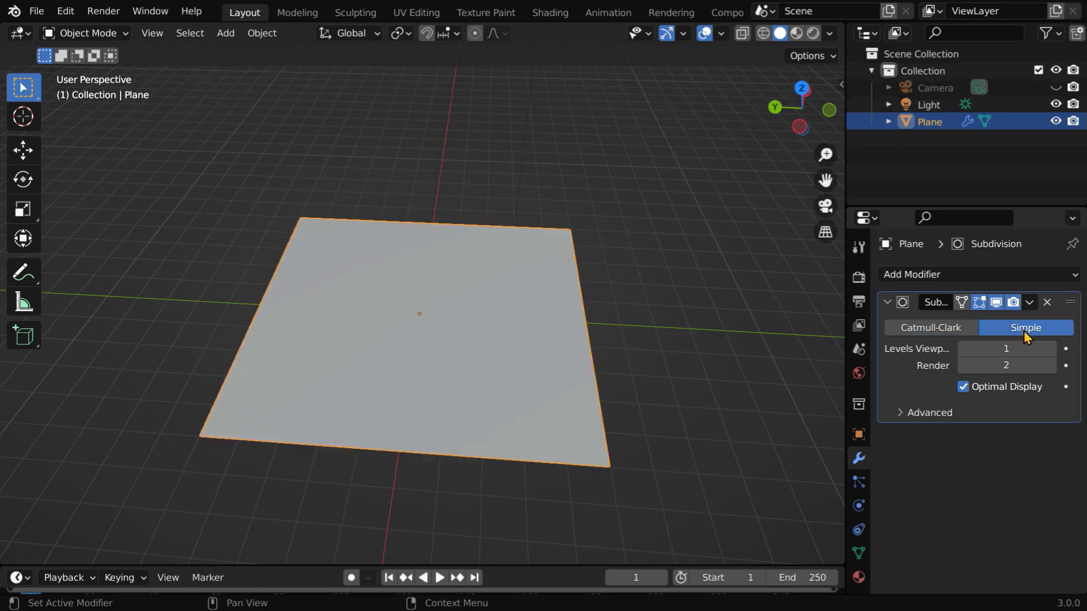
{"action": "left_click", "coordinate": [1051, 348]}
{"action": "left_click", "coordinate": [1050, 349]}
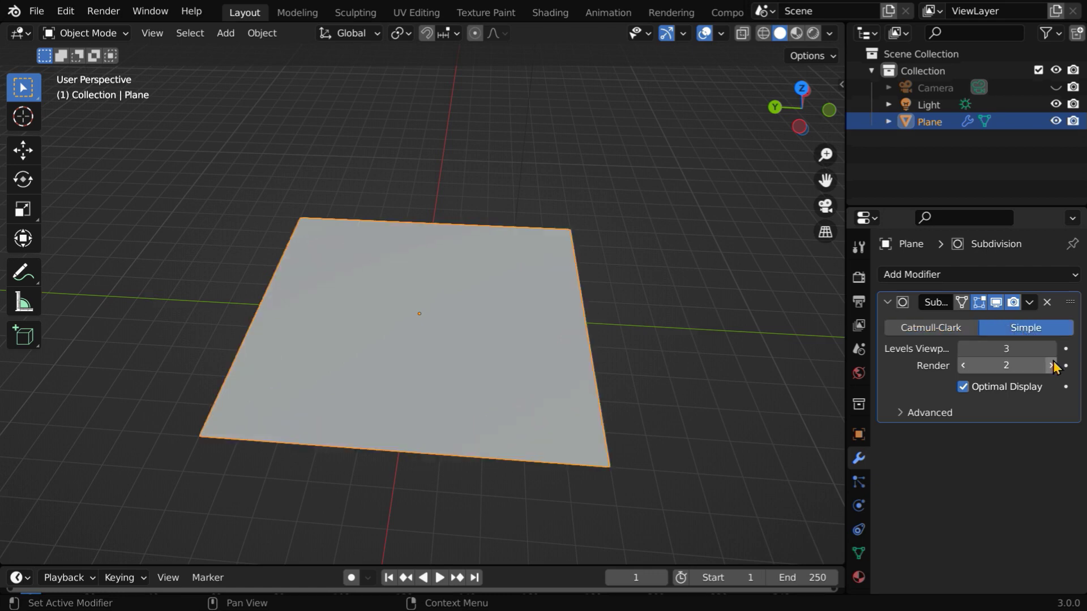
Apply the plane's Subdivision modifier and check the mesh grid in wireframe display before returning to solid shading.
{"action": "left_click", "coordinate": [1029, 302]}
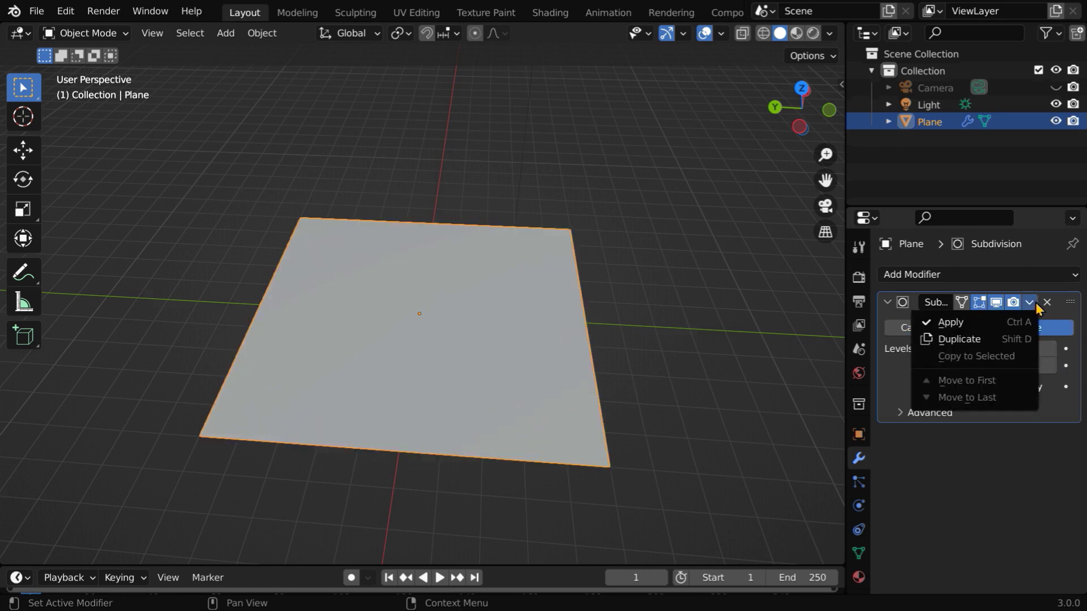
{"action": "left_click", "coordinate": [966, 321]}
{"action": "left_click", "coordinate": [764, 34]}
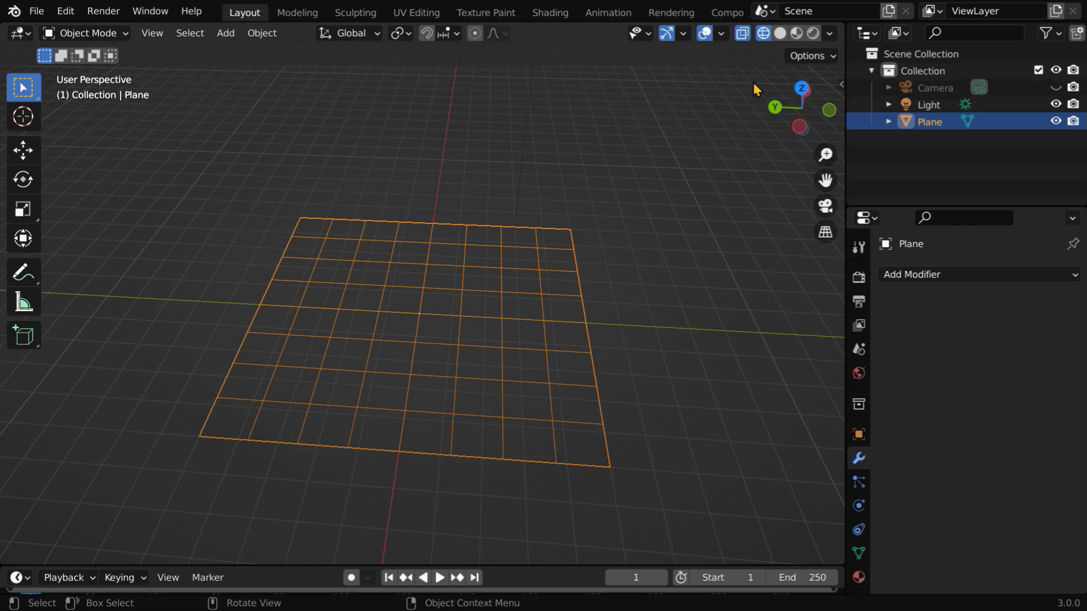
{"action": "left_click", "coordinate": [781, 34]}
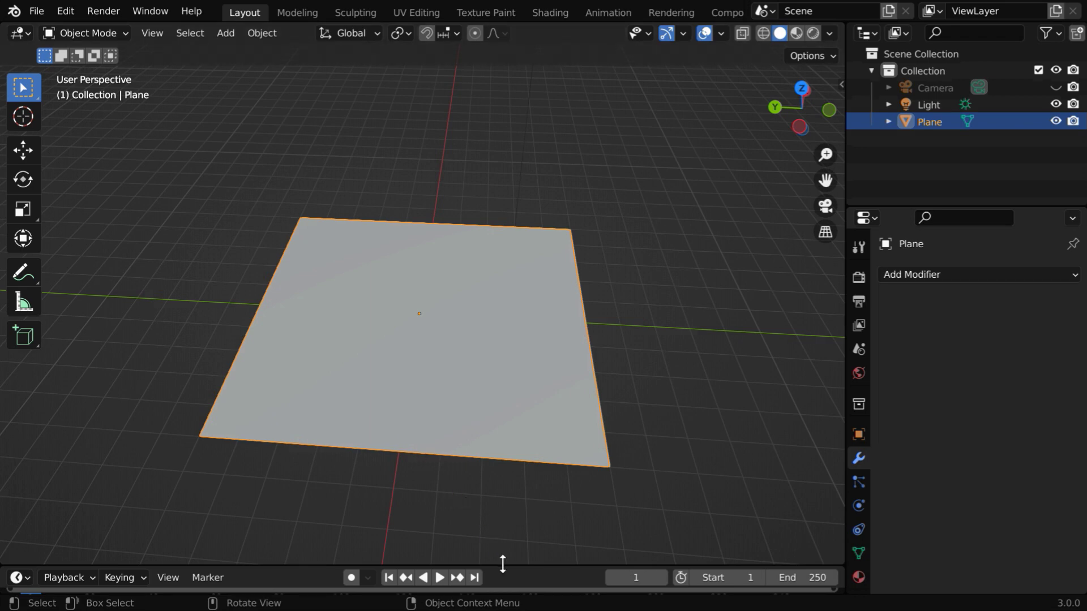
Turn the timeline area into an enlarged Geometry Node Editor without its sidebar and create a new node tree for the plane.
{"action": "left_click_drag", "start_coordinate": [503, 565], "coordinate": [502, 368]}
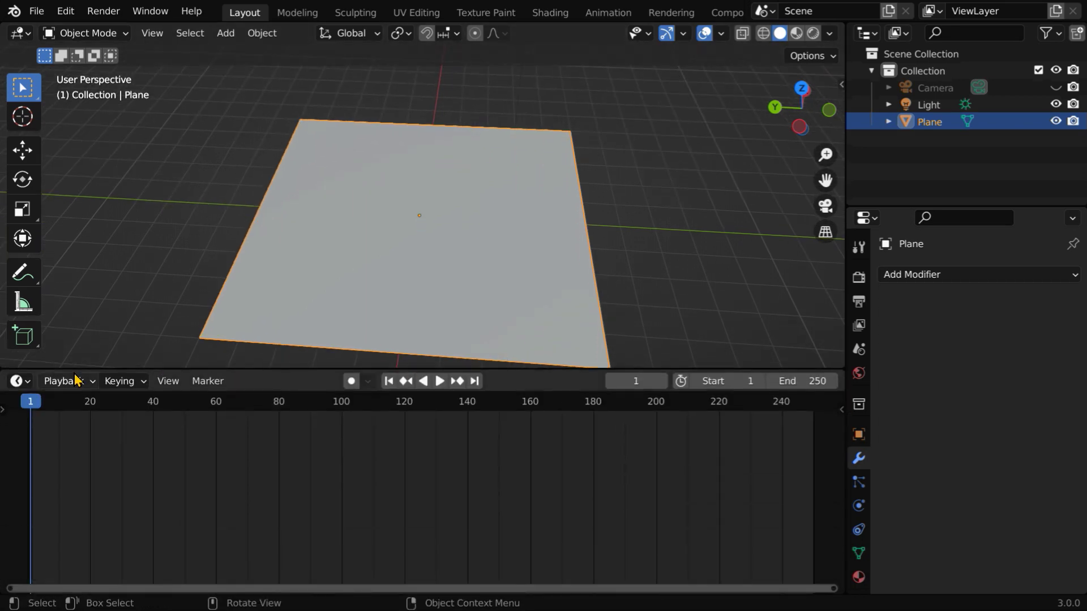
{"action": "left_click", "coordinate": [28, 384]}
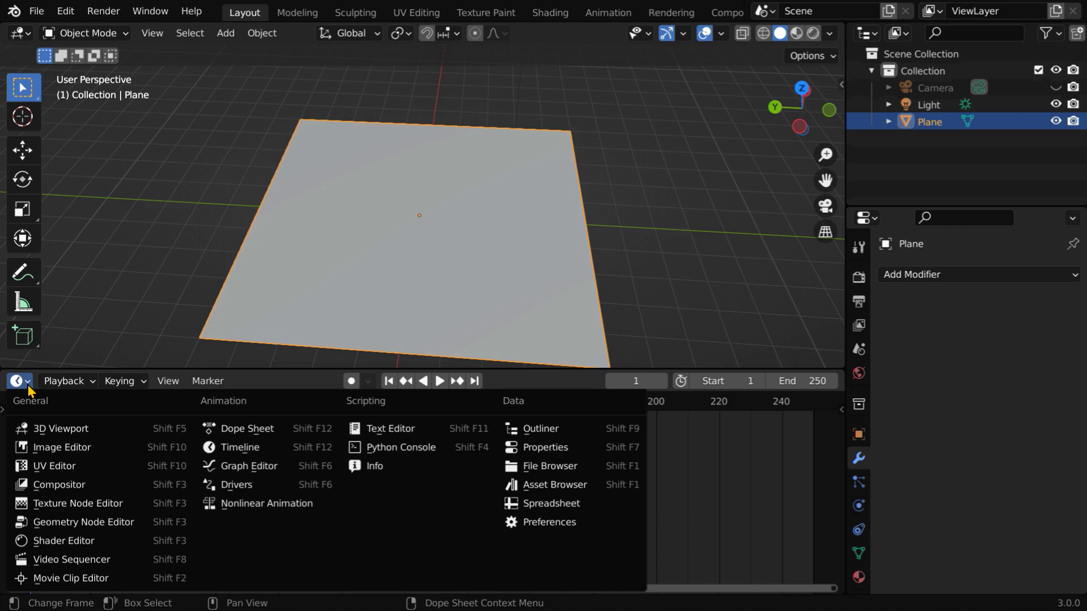
{"action": "left_click", "coordinate": [45, 518]}
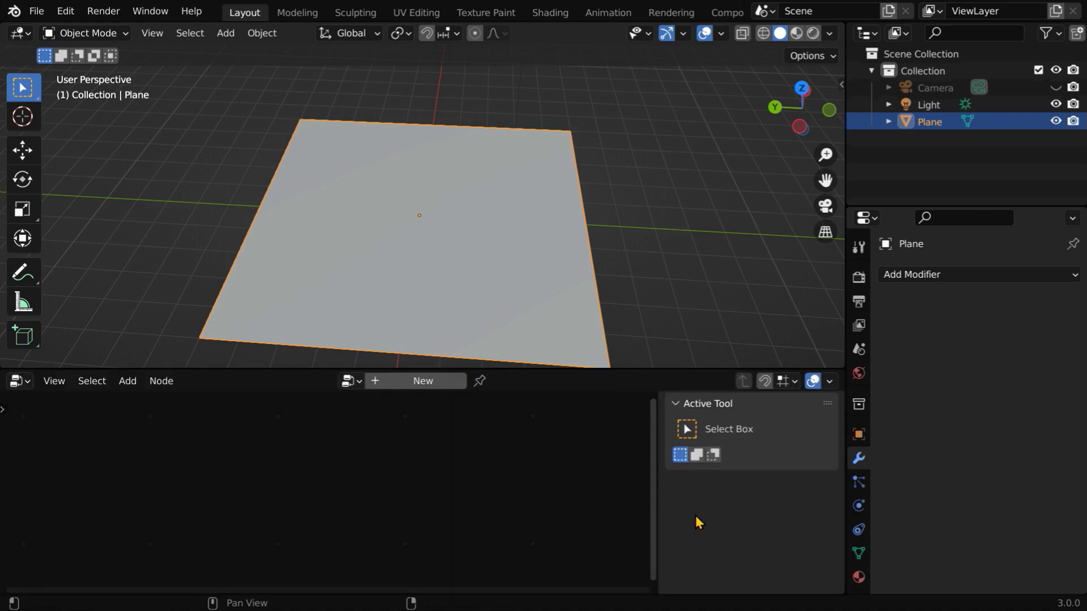
{"action": "key", "text": "n"}
{"action": "left_click", "coordinate": [439, 387]}
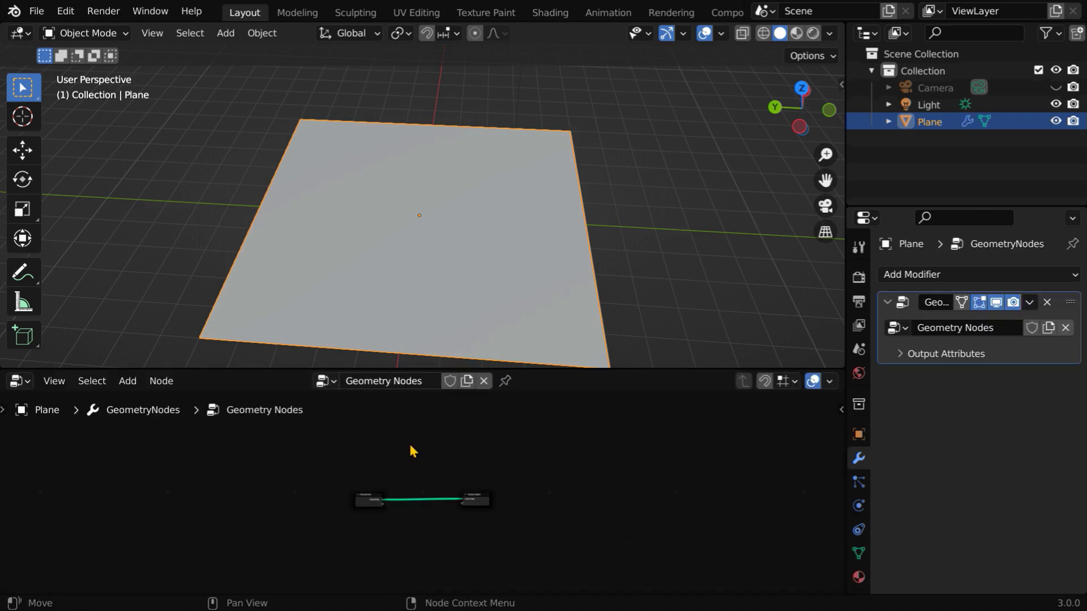
{"action": "scroll", "coordinate": [396, 487], "scroll_direction": "up", "scroll_amount": 3}
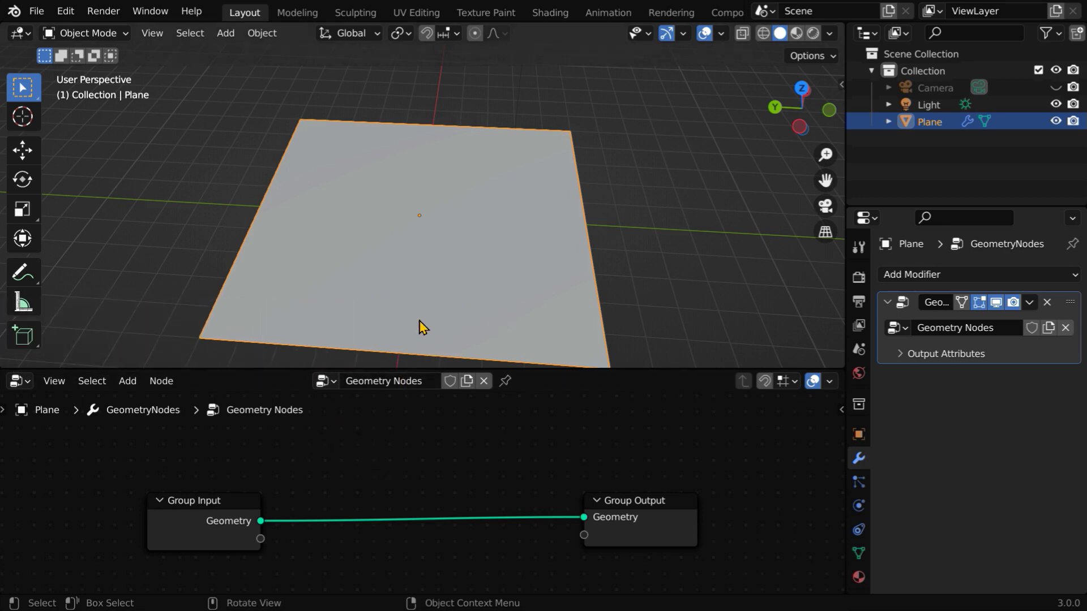
Insert a Mesh to Points node on the link between Group Input and Group Output.
{"action": "left_click", "coordinate": [248, 505]}
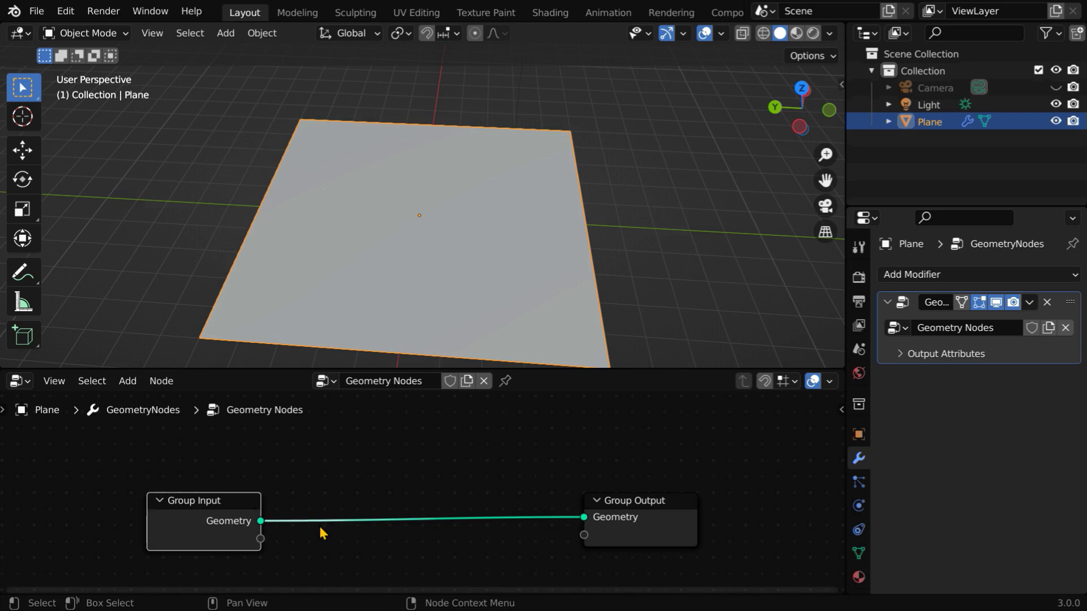
{"action": "left_click", "coordinate": [131, 385]}
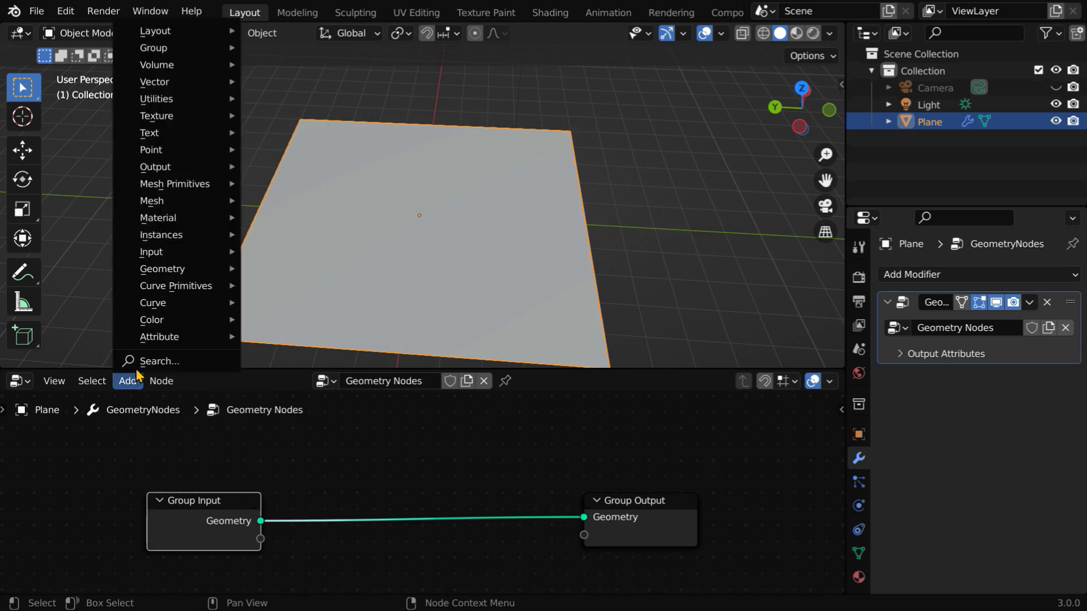
{"action": "mouse_move", "coordinate": [214, 206]}
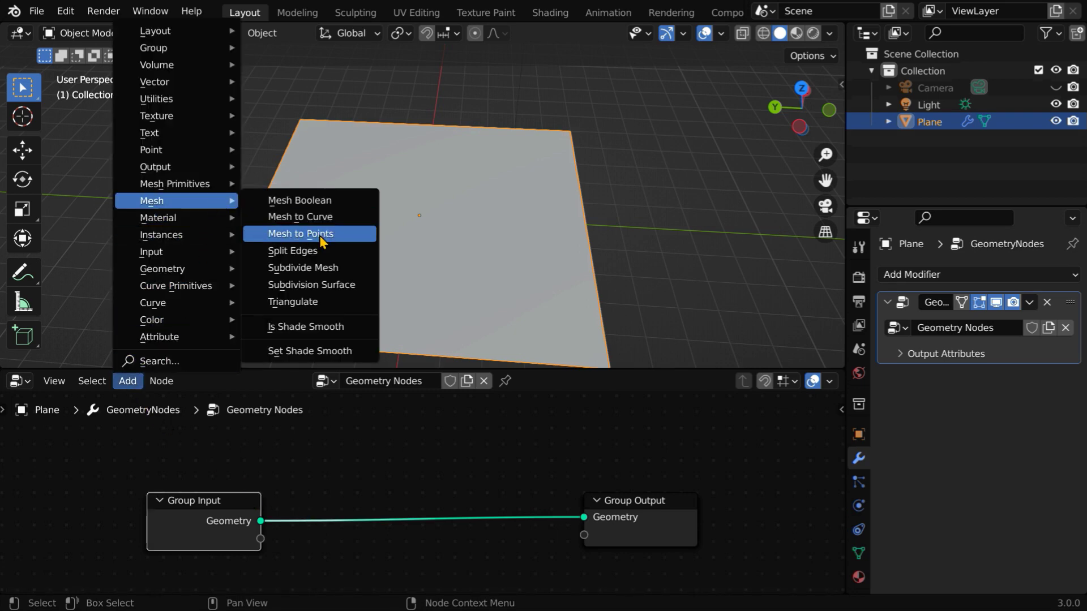
{"action": "left_click", "coordinate": [338, 235]}
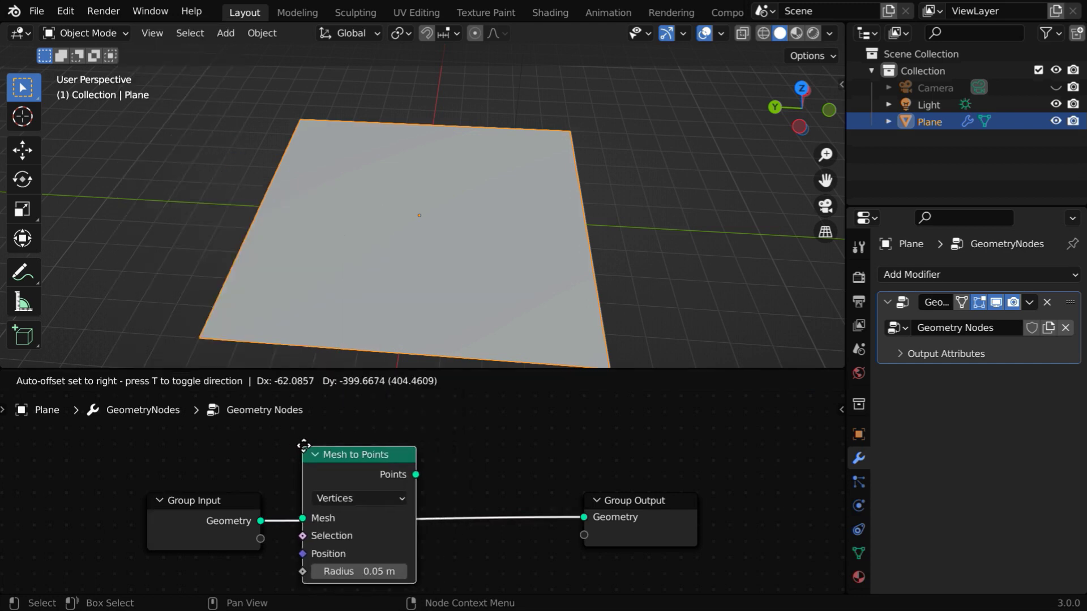
{"action": "left_click", "coordinate": [319, 445]}
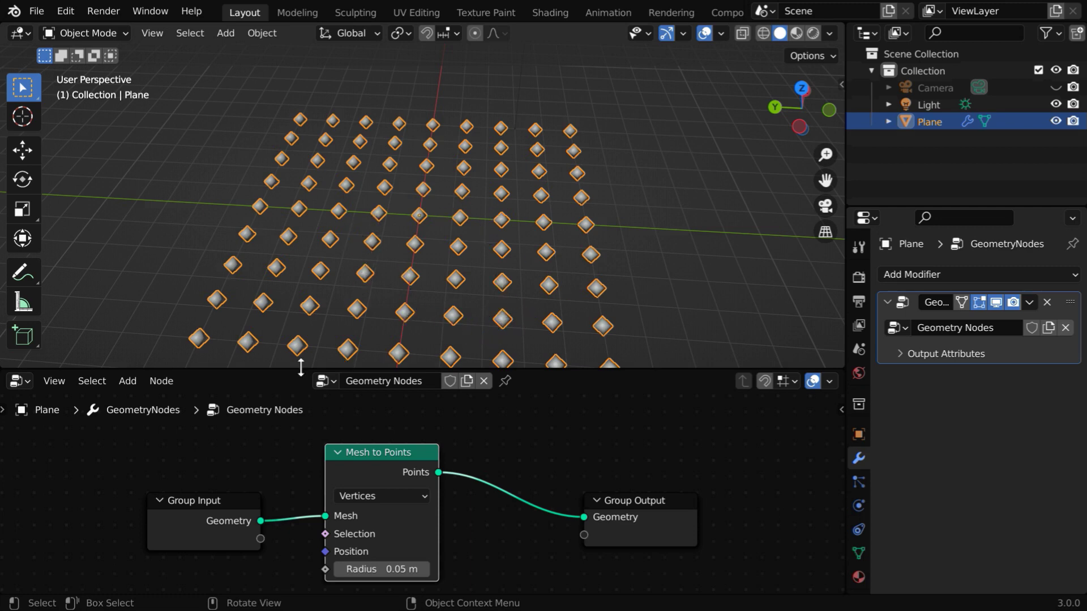
Insert an Instance on Points node between Mesh to Points and Group Output, and enlarge the node editor to fit it.
{"action": "left_click", "coordinate": [128, 381]}
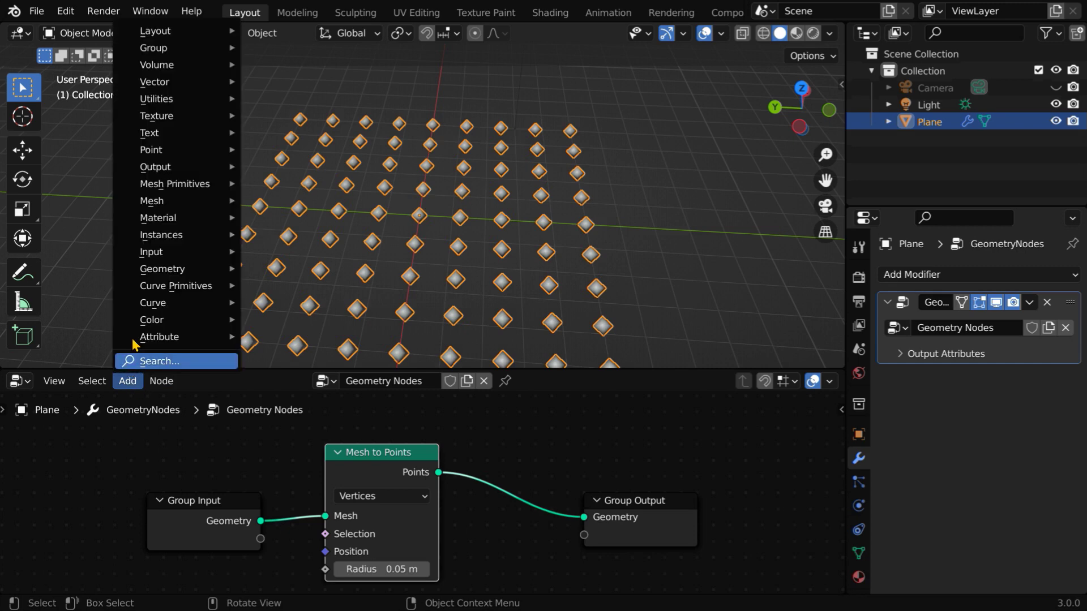
{"action": "mouse_move", "coordinate": [191, 240]}
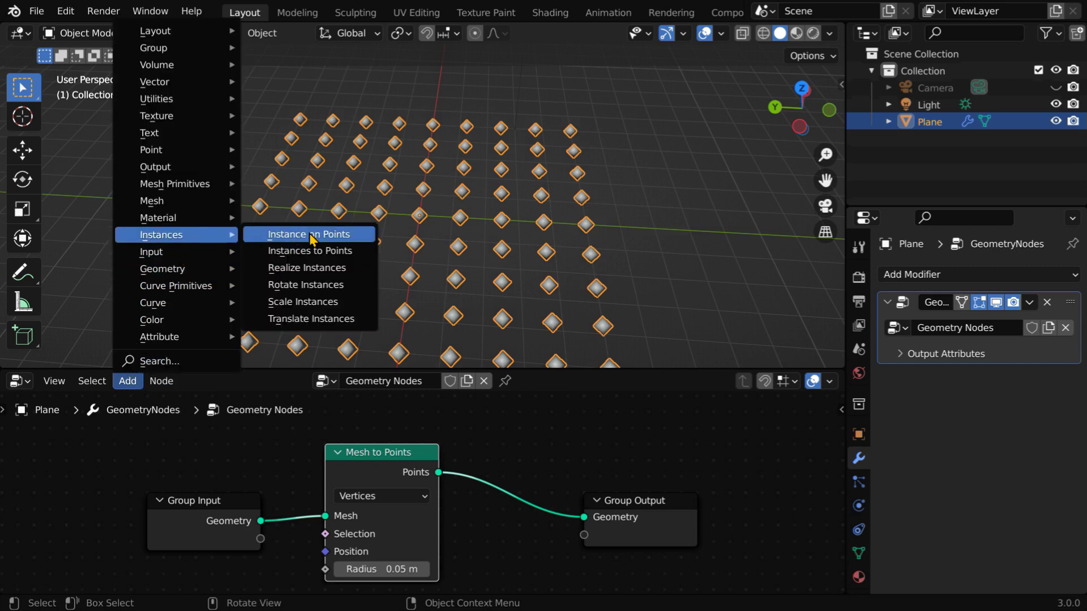
{"action": "left_click", "coordinate": [331, 240]}
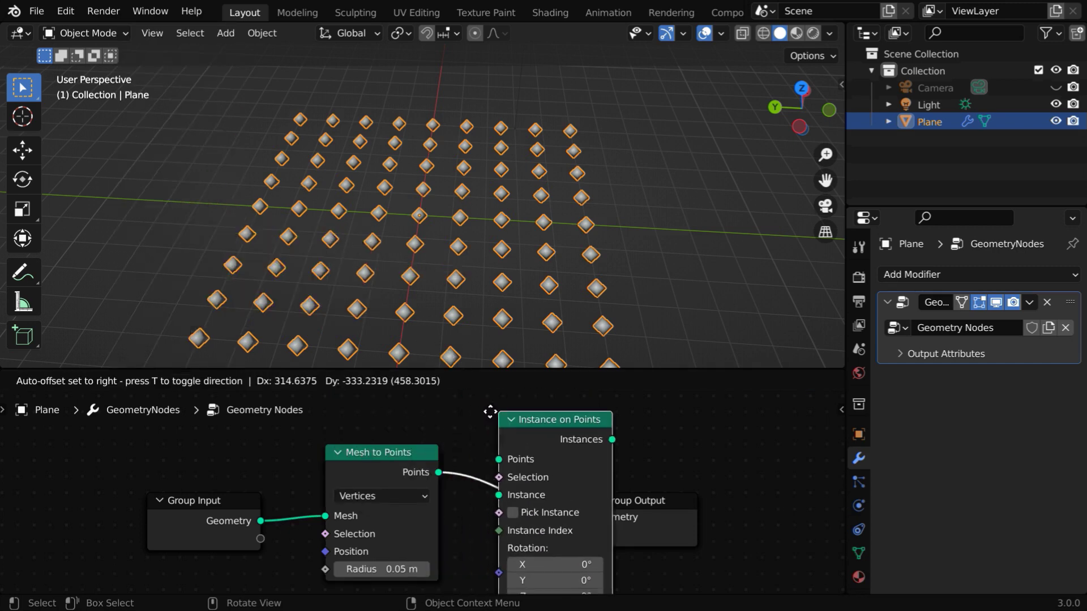
{"action": "left_click", "coordinate": [502, 412]}
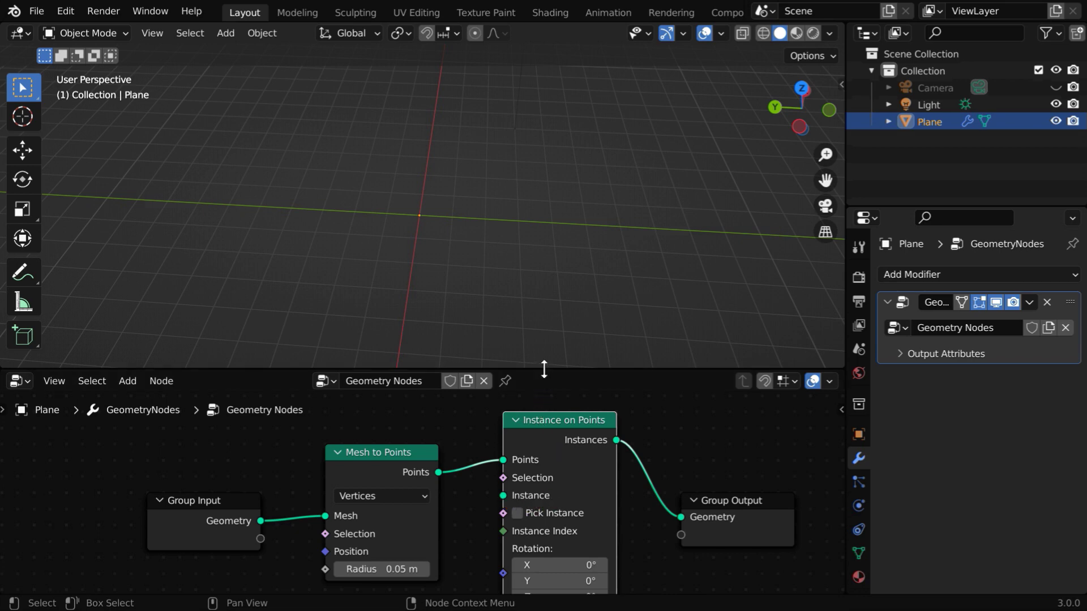
{"action": "left_click_drag", "start_coordinate": [544, 369], "coordinate": [544, 235]}
{"action": "middle_click_drag", "start_coordinate": [640, 460], "coordinate": [631, 404]}
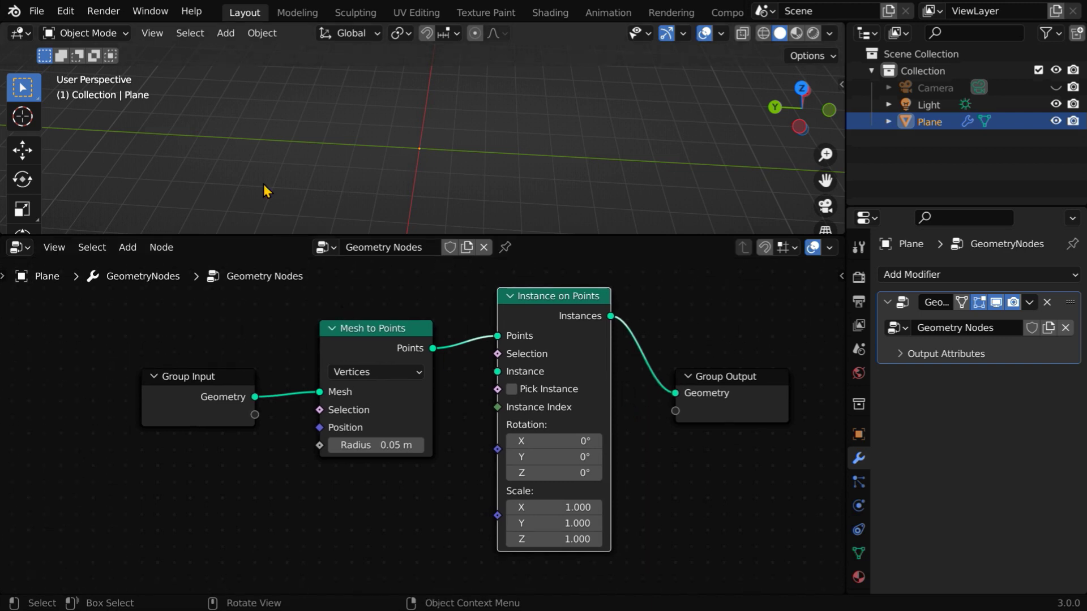
Add an ico sphere mesh to the scene as the object for instancing.
{"action": "left_click", "coordinate": [225, 33]}
{"action": "mouse_move", "coordinate": [232, 53]}
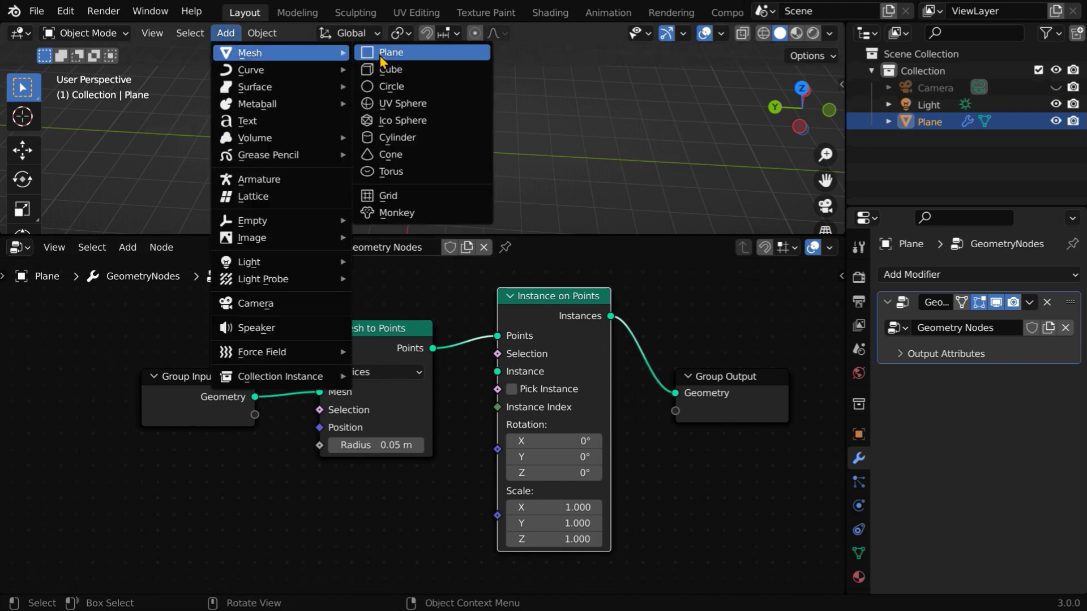
{"action": "left_click", "coordinate": [405, 121]}
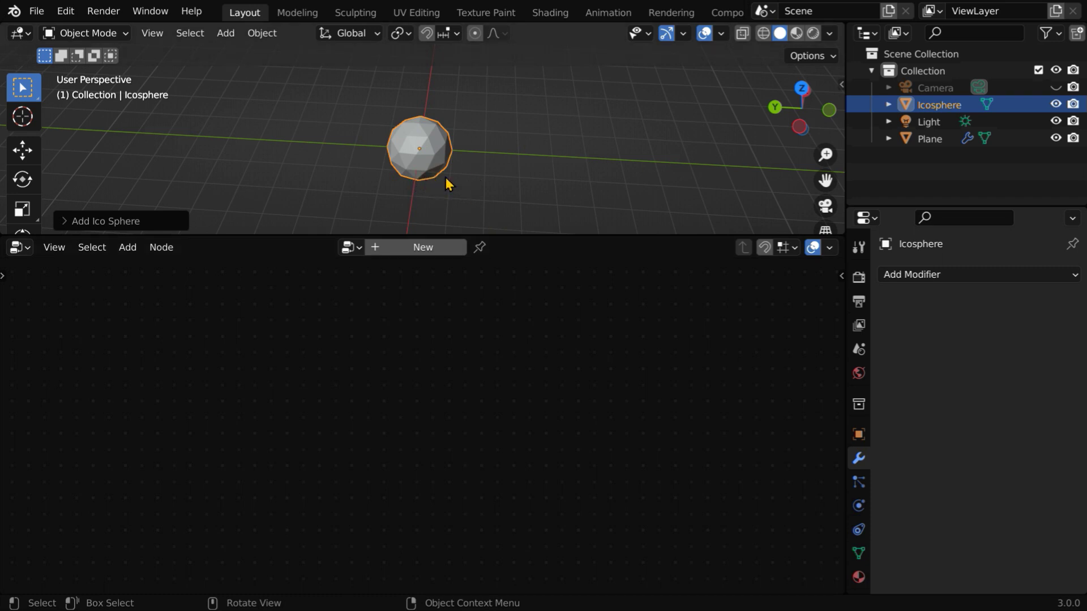
Reselect the plane and place an Object Info node below Group Input in its node tree.
{"action": "left_click", "coordinate": [923, 139]}
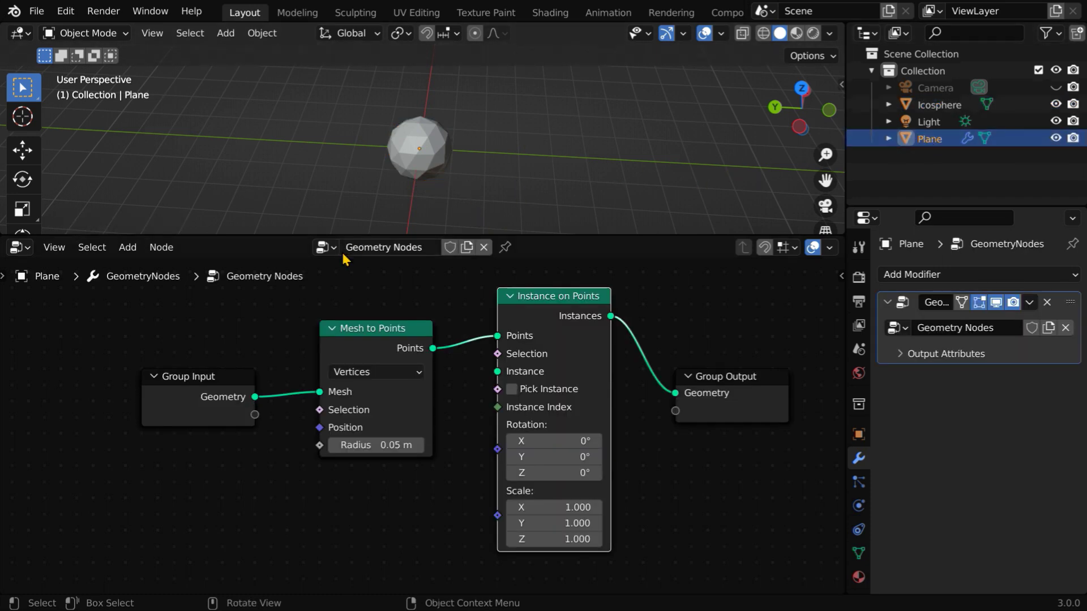
{"action": "left_click", "coordinate": [128, 247]}
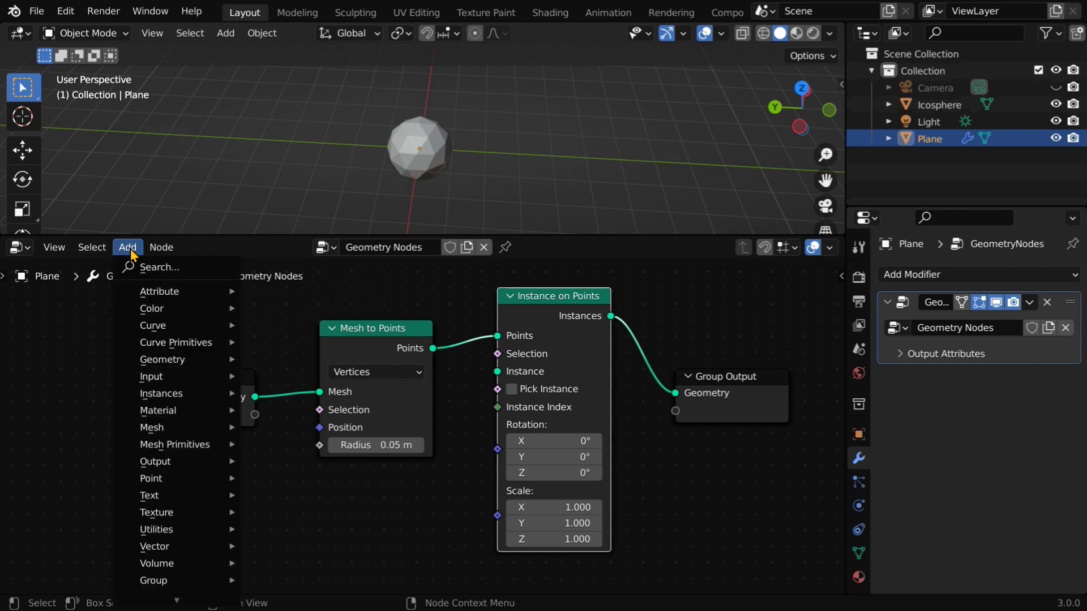
{"action": "mouse_move", "coordinate": [150, 377]}
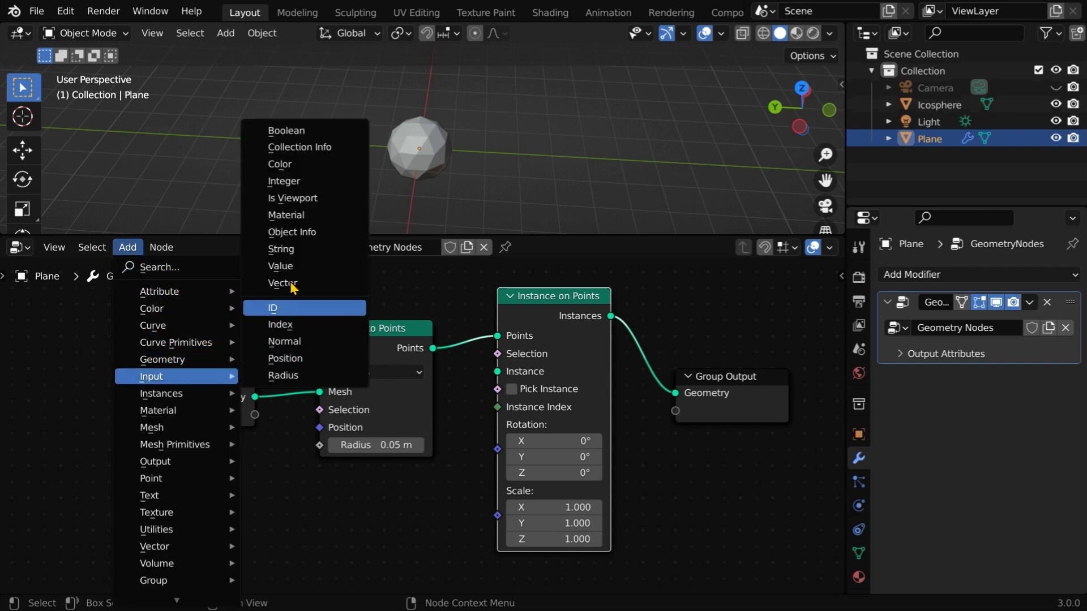
{"action": "left_click", "coordinate": [315, 238]}
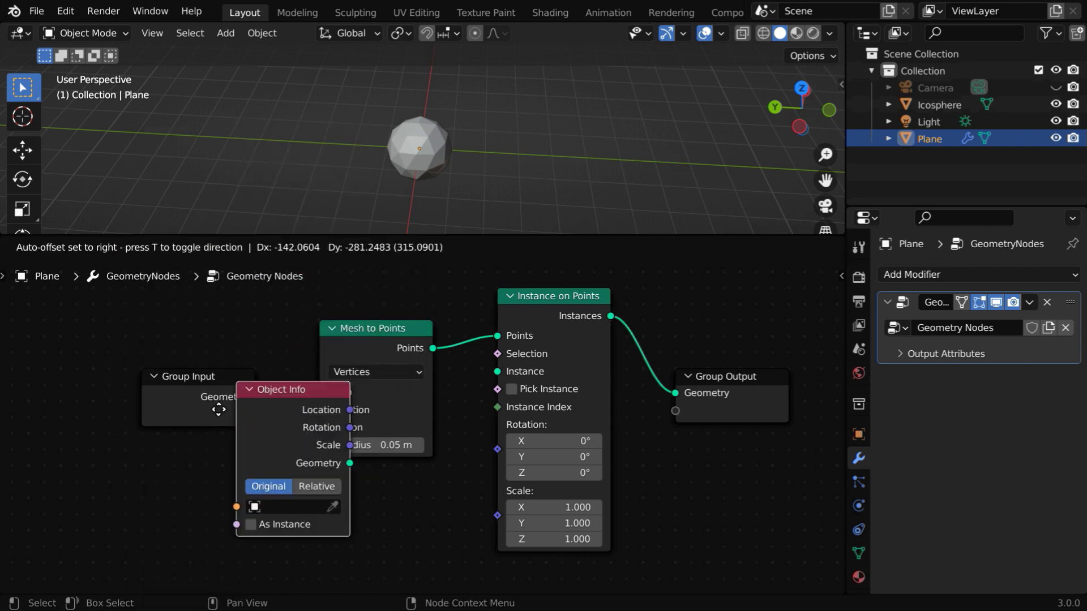
{"action": "left_click", "coordinate": [148, 440]}
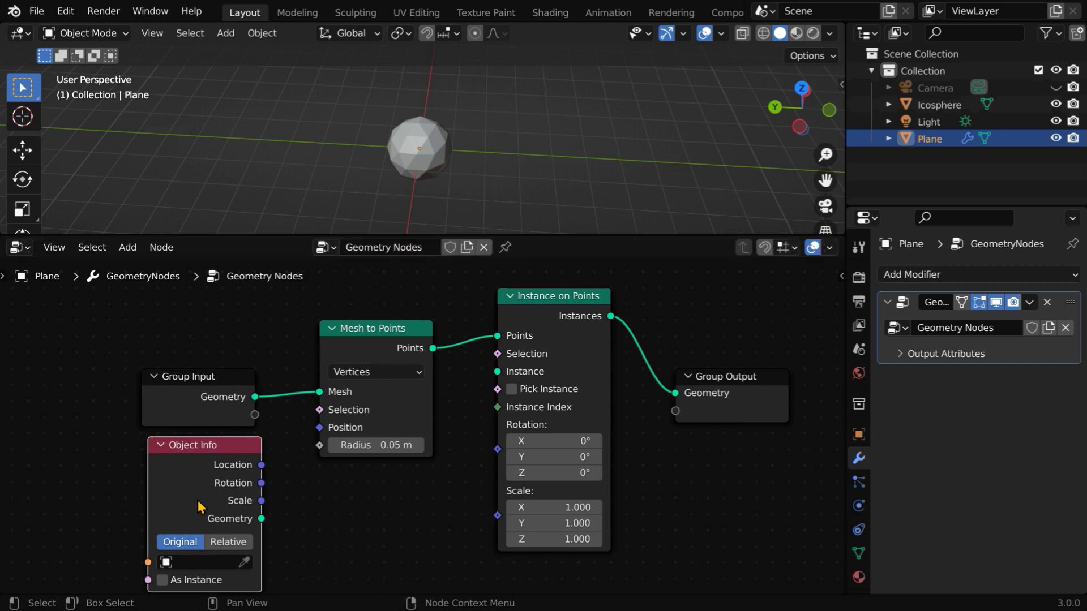
Choose Icosphere as the Object Info node's object and link its Geometry output to the Instance input of Instance on Points.
{"action": "left_click", "coordinate": [169, 565]}
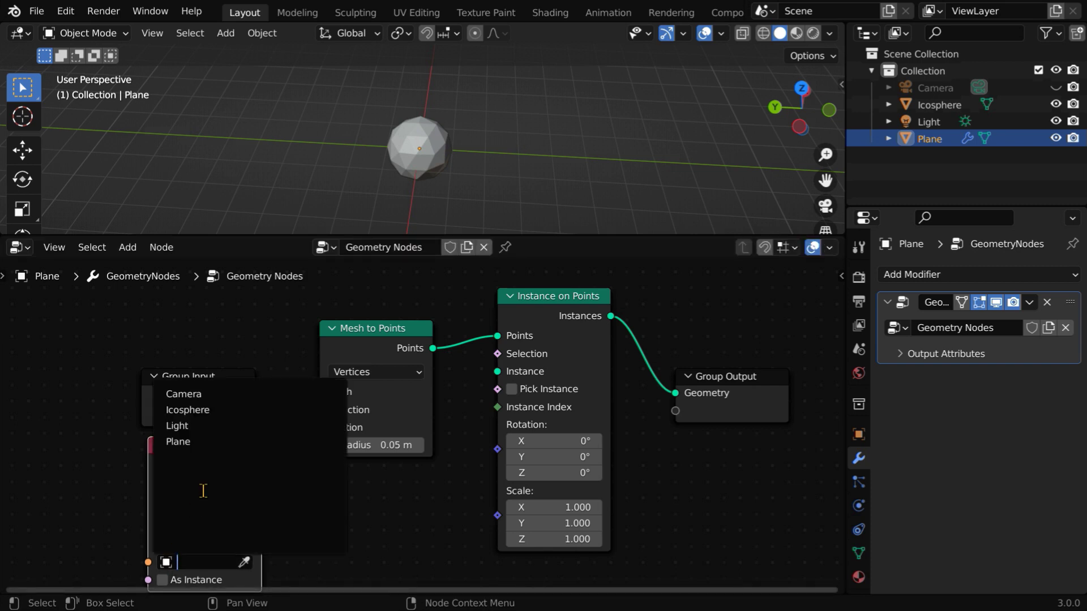
{"action": "left_click", "coordinate": [225, 410]}
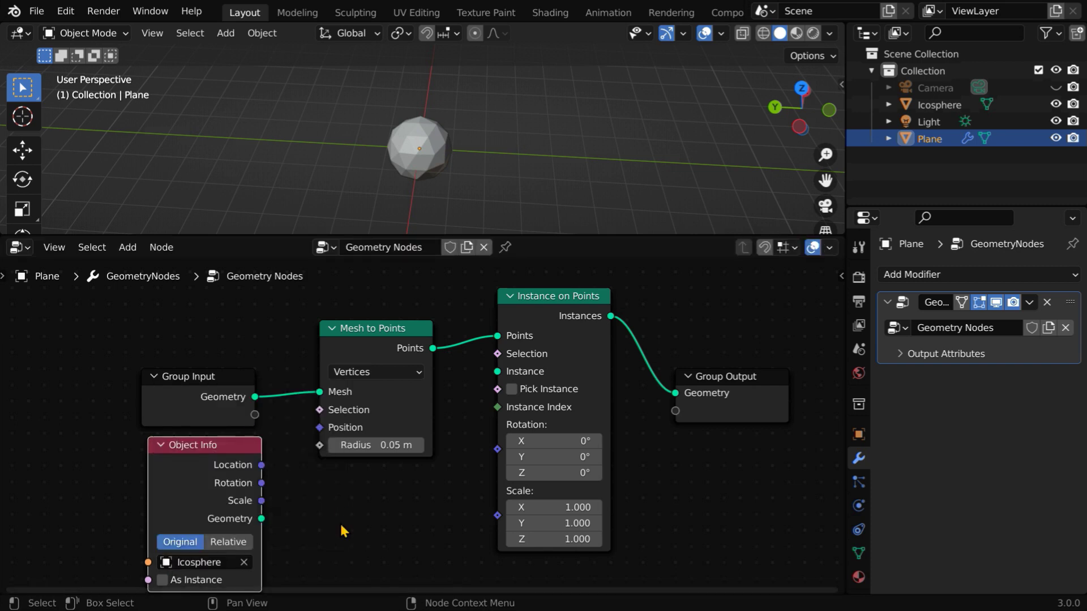
{"action": "left_click_drag", "start_coordinate": [261, 519], "coordinate": [497, 372]}
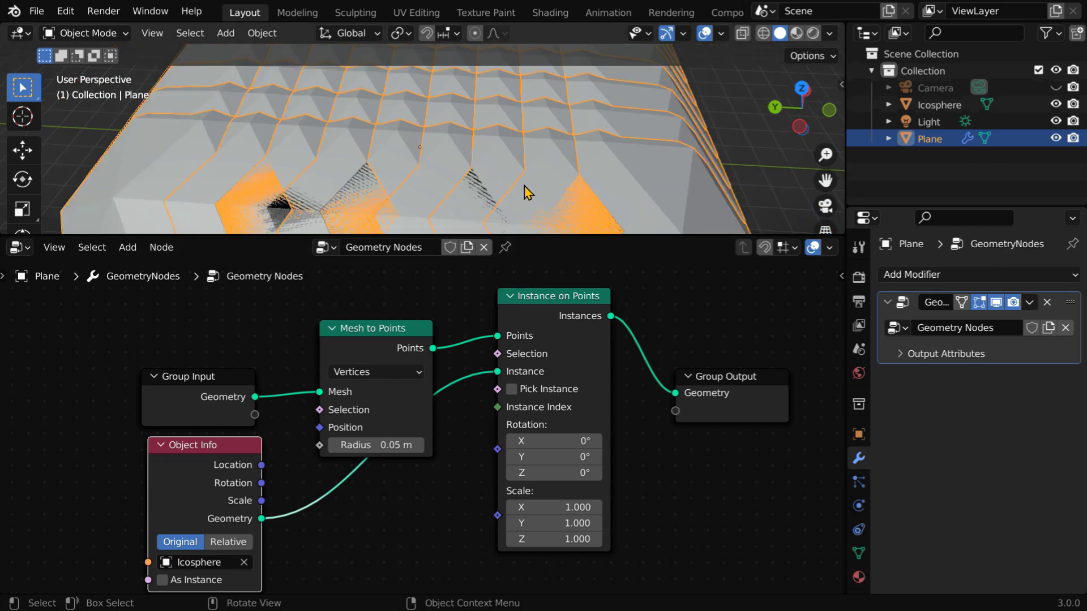
Set the Instance on Points scale to 0.1 on X, Y and Z, with the viewport enlarged.
{"action": "scroll", "coordinate": [526, 196], "scroll_direction": "down", "scroll_amount": 1}
{"action": "left_click_drag", "start_coordinate": [529, 232], "coordinate": [527, 296]}
{"action": "scroll", "coordinate": [524, 217], "scroll_direction": "down", "scroll_amount": 2}
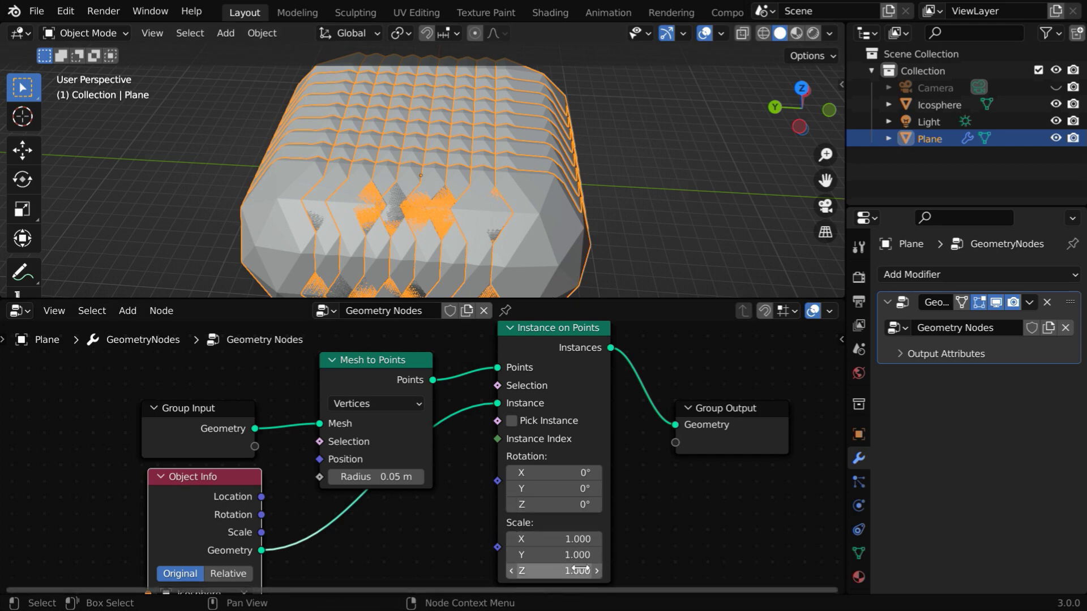
{"action": "left_click_drag", "start_coordinate": [574, 544], "coordinate": [574, 571]}
{"action": "type", "text": ".1"}
{"action": "key", "text": "Return"}
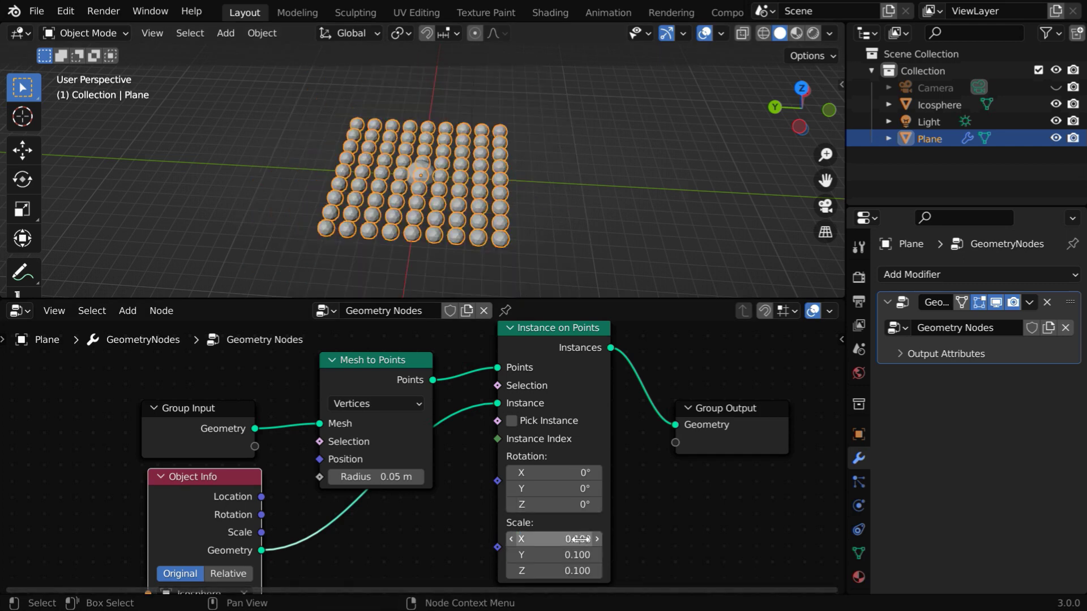
{"action": "scroll", "coordinate": [600, 245], "scroll_direction": "up", "scroll_amount": 1}
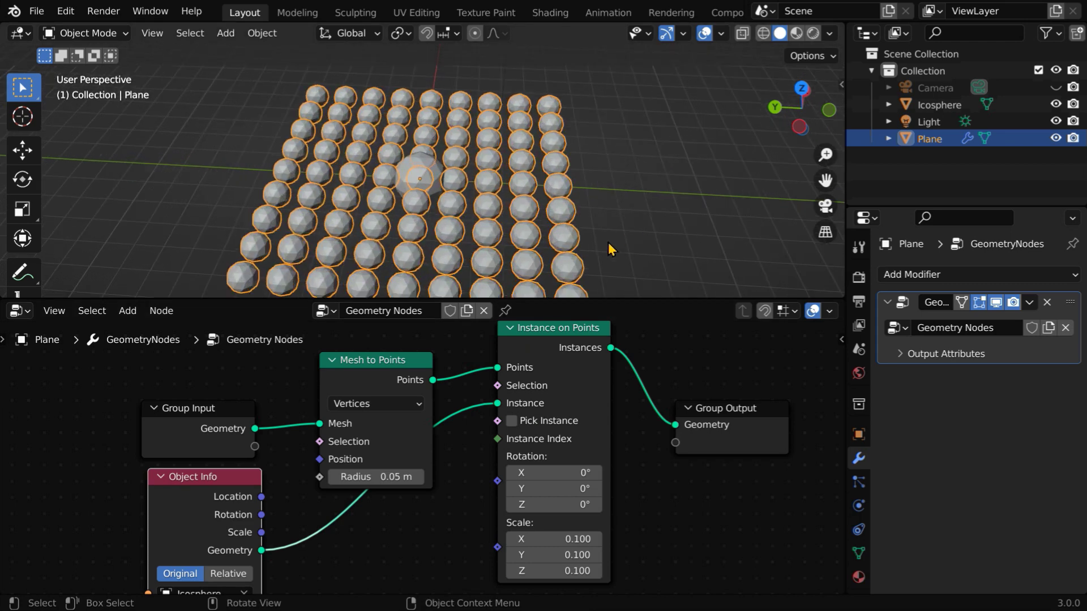
Select the original icosphere at the plane's centre and hide it in the viewport.
{"action": "left_click", "coordinate": [612, 249]}
{"action": "middle_click_drag", "start_coordinate": [612, 250], "coordinate": [624, 228]}
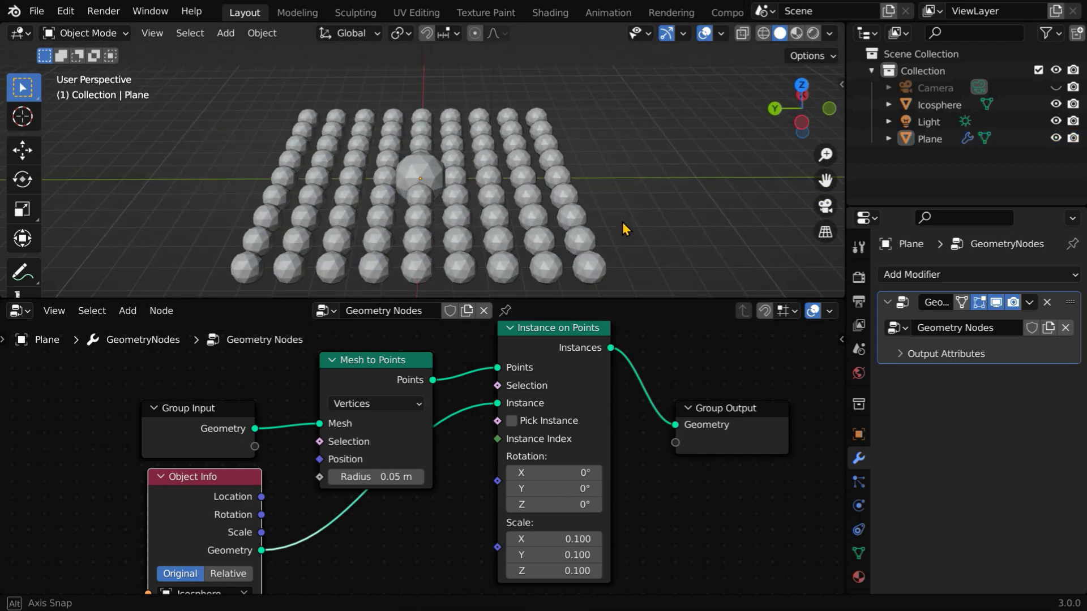
{"action": "left_click", "coordinate": [436, 170]}
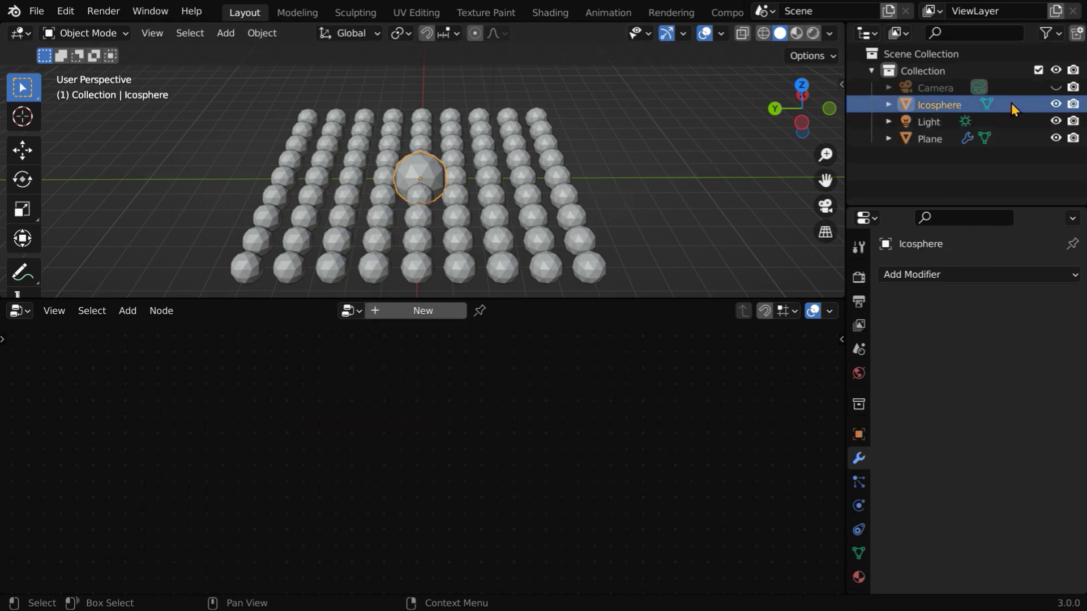
{"action": "left_click", "coordinate": [1056, 104]}
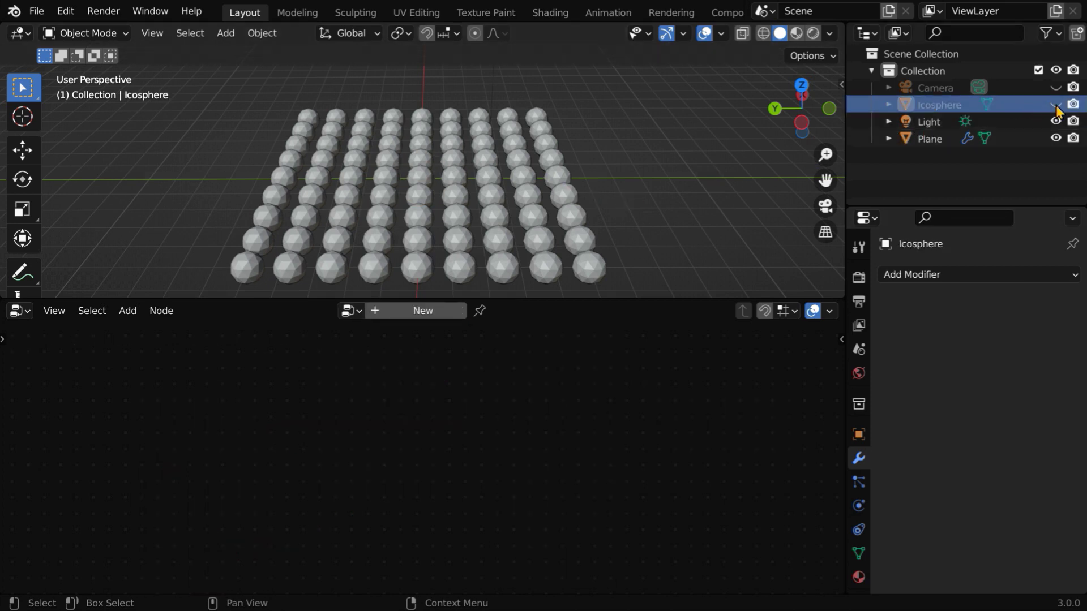
Reselect the instanced plane and spread its Group Input and Group Output nodes apart above the other nodes.
{"action": "left_click", "coordinate": [538, 263]}
{"action": "middle_click_drag", "start_coordinate": [647, 254], "coordinate": [628, 272]}
{"action": "middle_click_drag", "start_coordinate": [465, 435], "coordinate": [432, 560]}
{"action": "left_click_drag", "start_coordinate": [186, 531], "coordinate": [171, 375]}
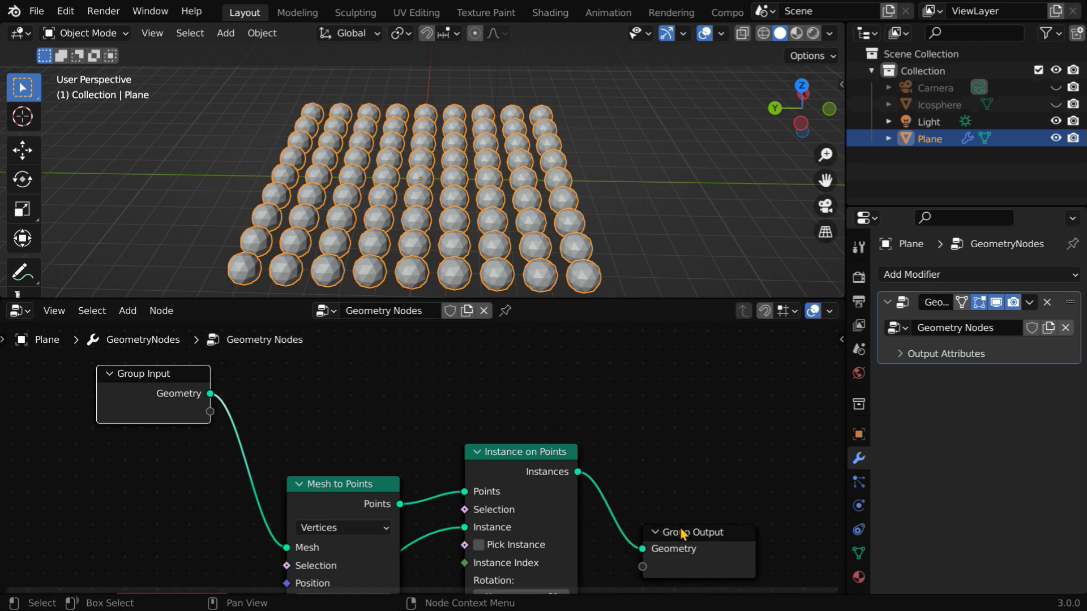
{"action": "left_click_drag", "start_coordinate": [691, 532], "coordinate": [770, 363]}
Insert a Join Geometry node before Group Output and link the Group Input geometry into it to show the plane with the instances.
{"action": "left_click", "coordinate": [127, 310]}
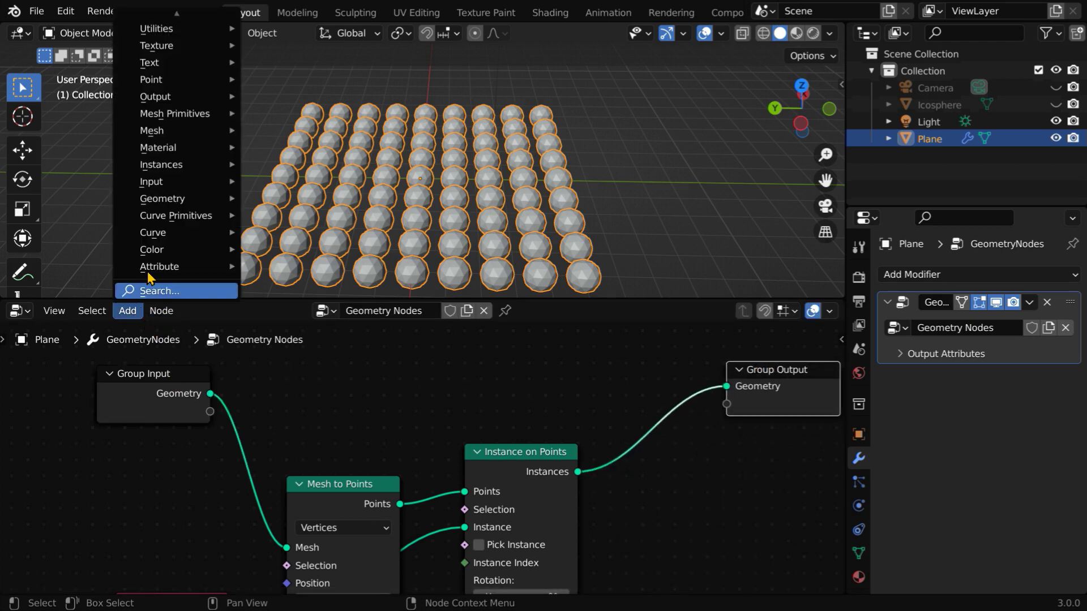
{"action": "mouse_move", "coordinate": [191, 200]}
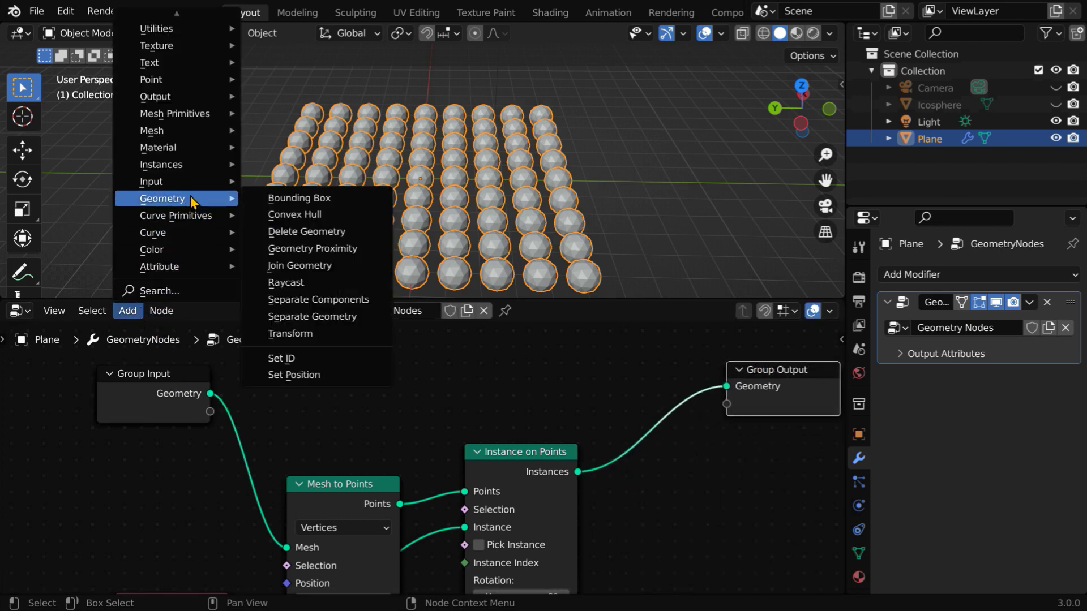
{"action": "left_click", "coordinate": [317, 266]}
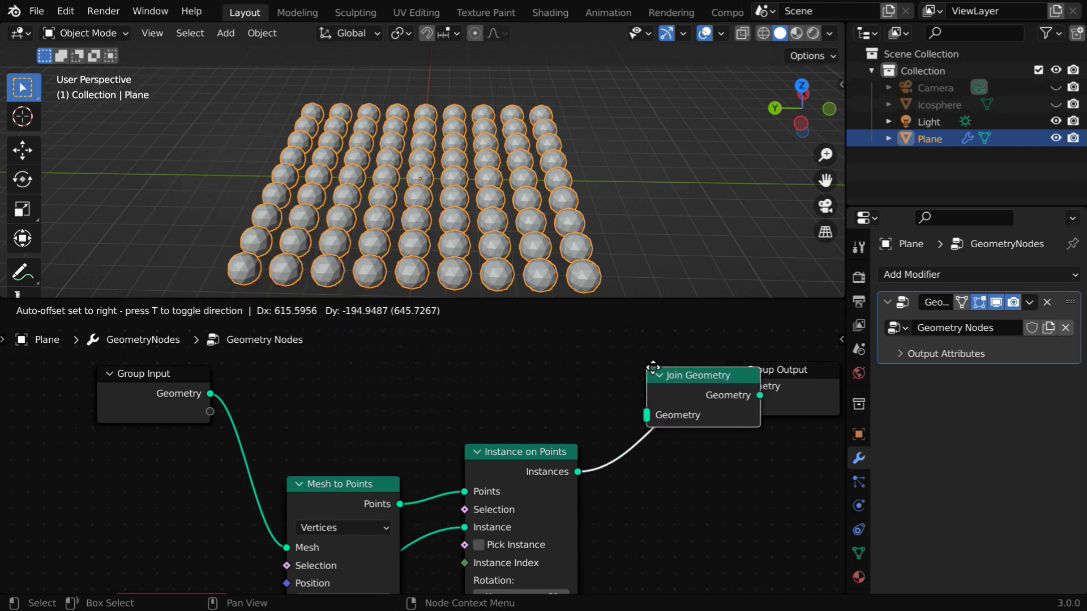
{"action": "left_click", "coordinate": [653, 368]}
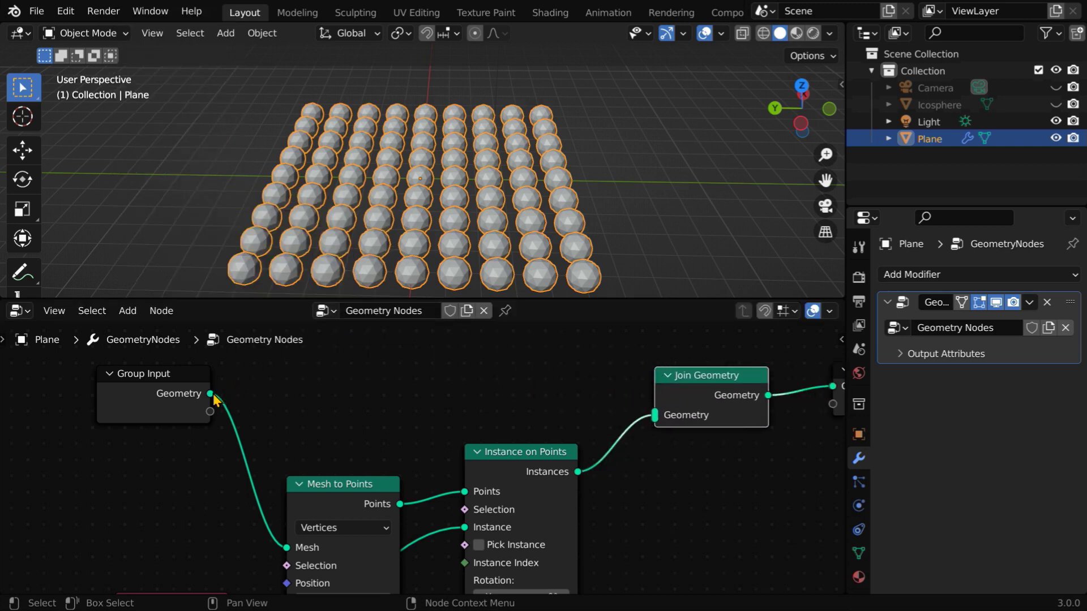
{"action": "left_click_drag", "start_coordinate": [213, 395], "coordinate": [654, 416]}
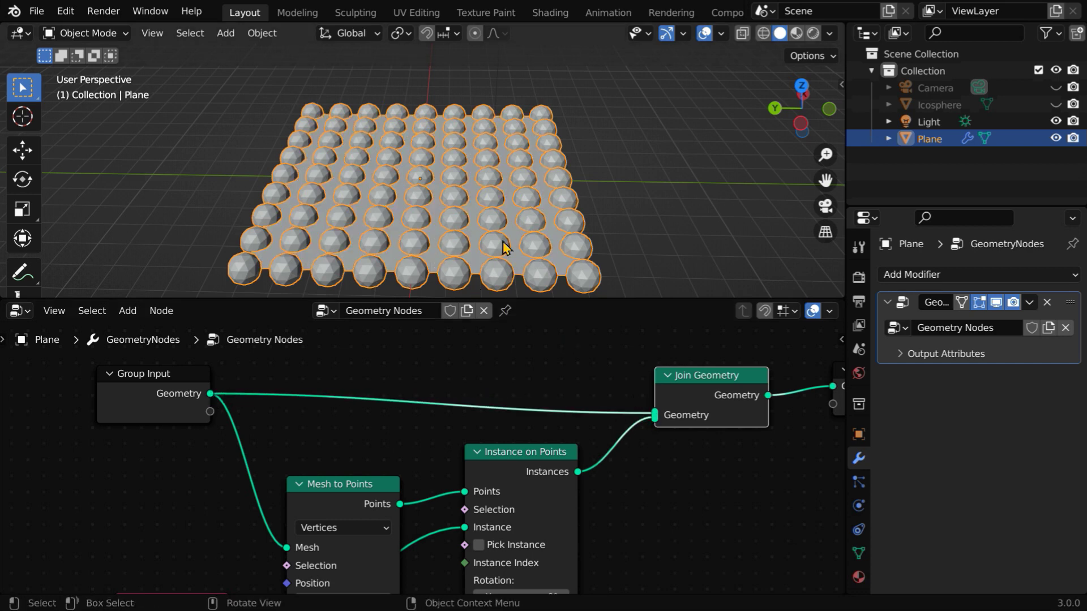
{"action": "left_click_drag", "start_coordinate": [575, 304], "coordinate": [571, 330]}
{"action": "middle_click_drag", "start_coordinate": [521, 255], "coordinate": [512, 260]}
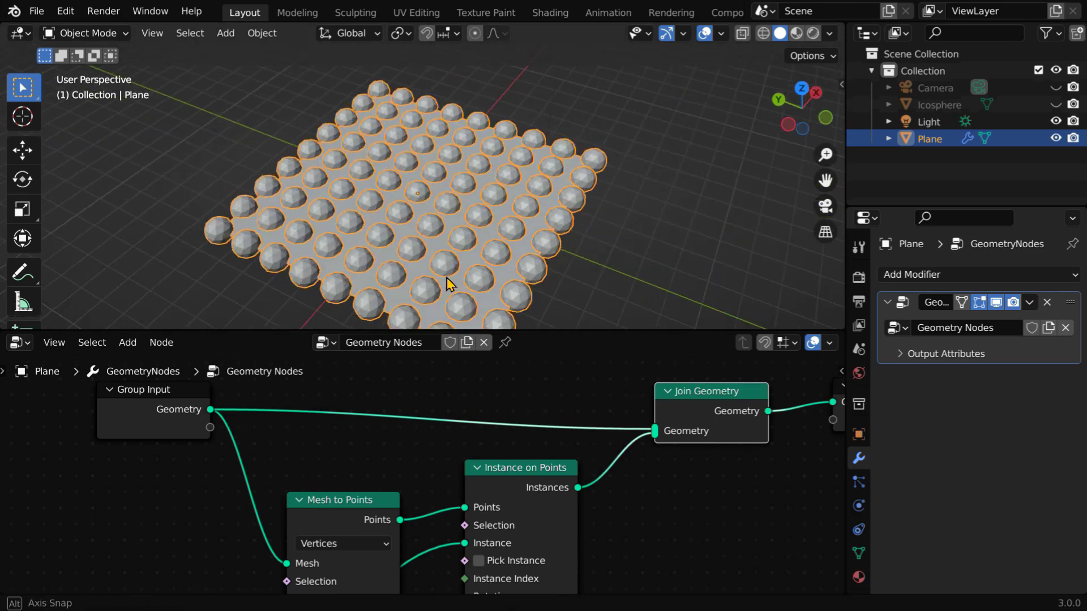
{"action": "middle_click_drag", "start_coordinate": [447, 283], "coordinate": [527, 287]}
Set the Mesh to Points mode to Faces and inspect the instances across the plane.
{"action": "middle_click_drag", "start_coordinate": [423, 513], "coordinate": [406, 443]}
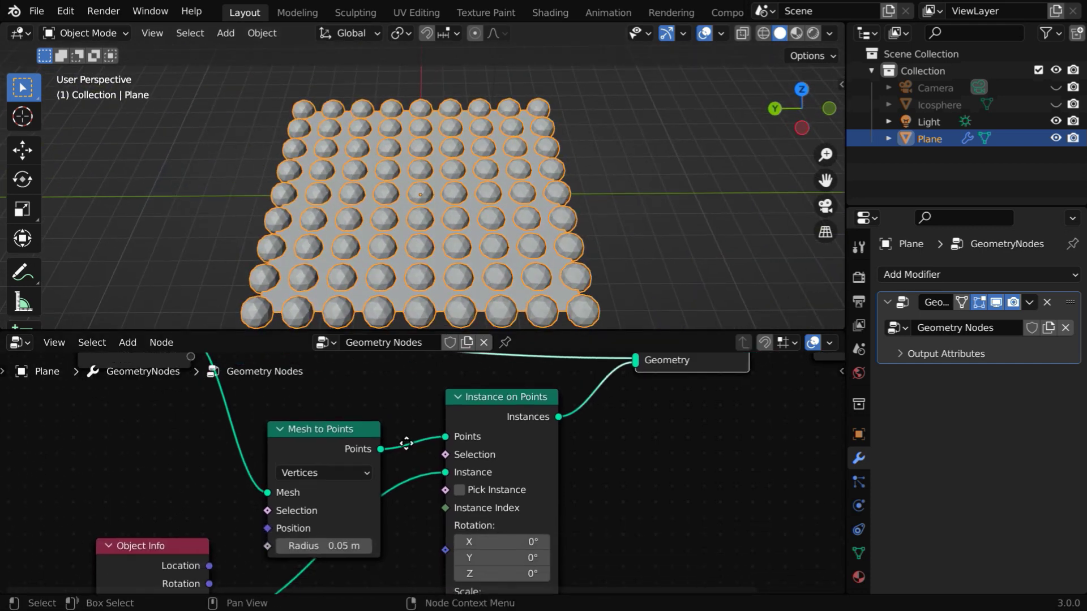
{"action": "left_click", "coordinate": [352, 478]}
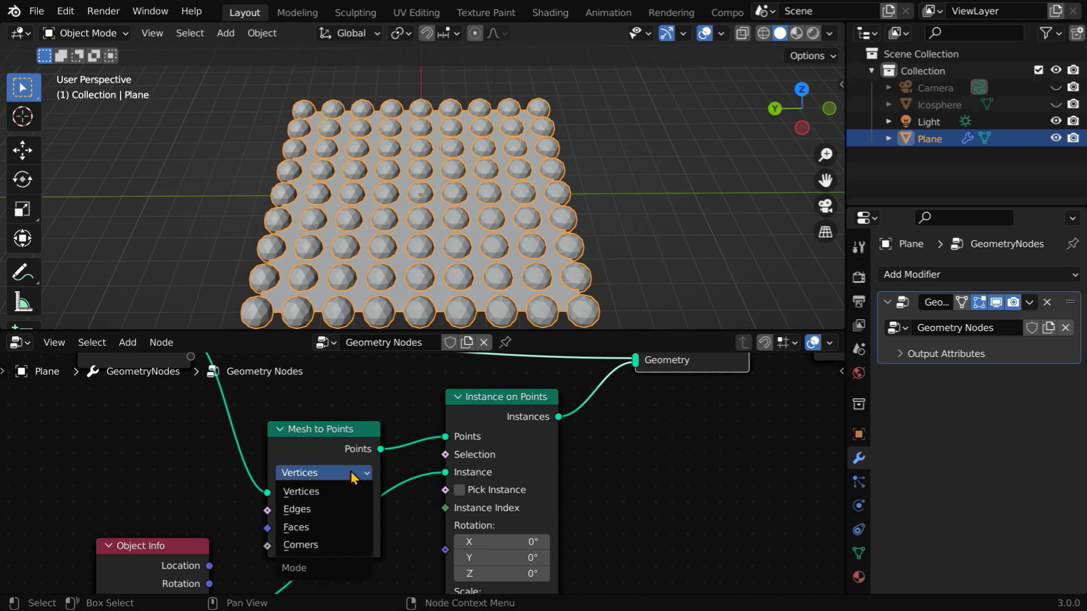
{"action": "left_click", "coordinate": [338, 527]}
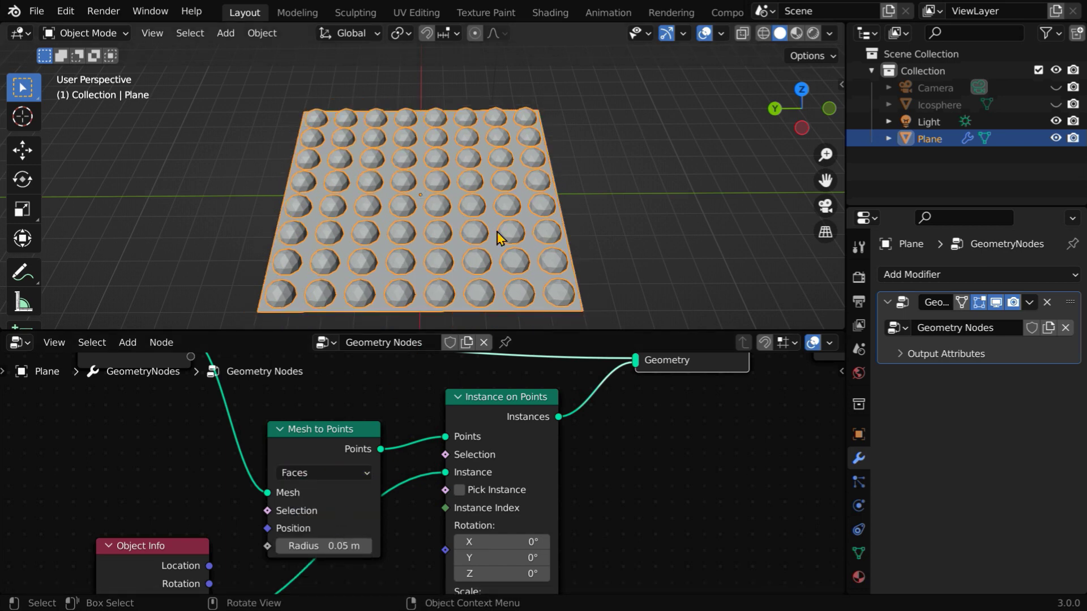
{"action": "mouse_move", "coordinate": [509, 236]}
{"action": "middle_mouse_down"}
{"action": "mouse_move", "coordinate": [419, 263]}
{"action": "mouse_move", "coordinate": [315, 262]}
{"action": "mouse_move", "coordinate": [453, 267]}
{"action": "mouse_move", "coordinate": [513, 253]}
{"action": "middle_mouse_up"}
{"action": "scroll", "coordinate": [485, 273], "scroll_direction": "up", "scroll_amount": 3}
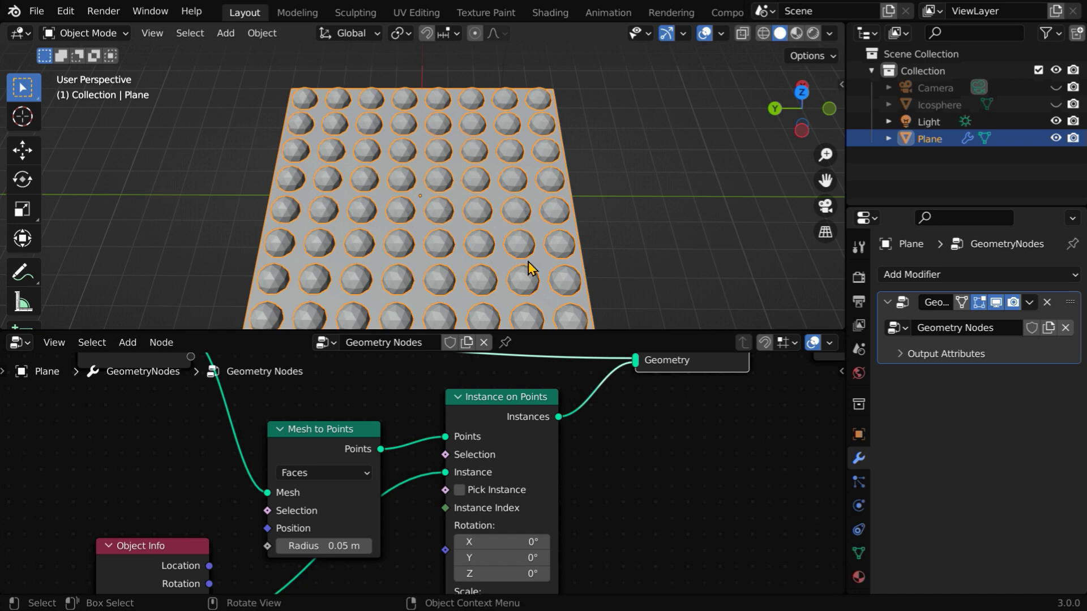
{"action": "middle_click_drag", "start_coordinate": [528, 265], "coordinate": [340, 267]}
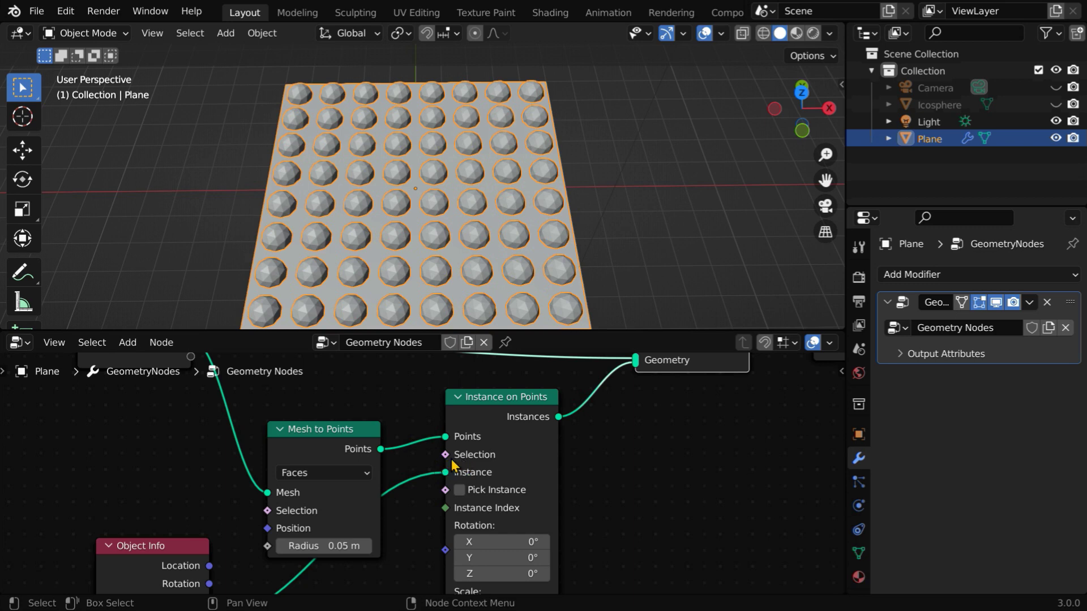
Add a Random Value node, set its type to Boolean and link its Value to the Selection input of Instance on Points.
{"action": "left_click", "coordinate": [127, 343]}
{"action": "mouse_move", "coordinate": [195, 62]}
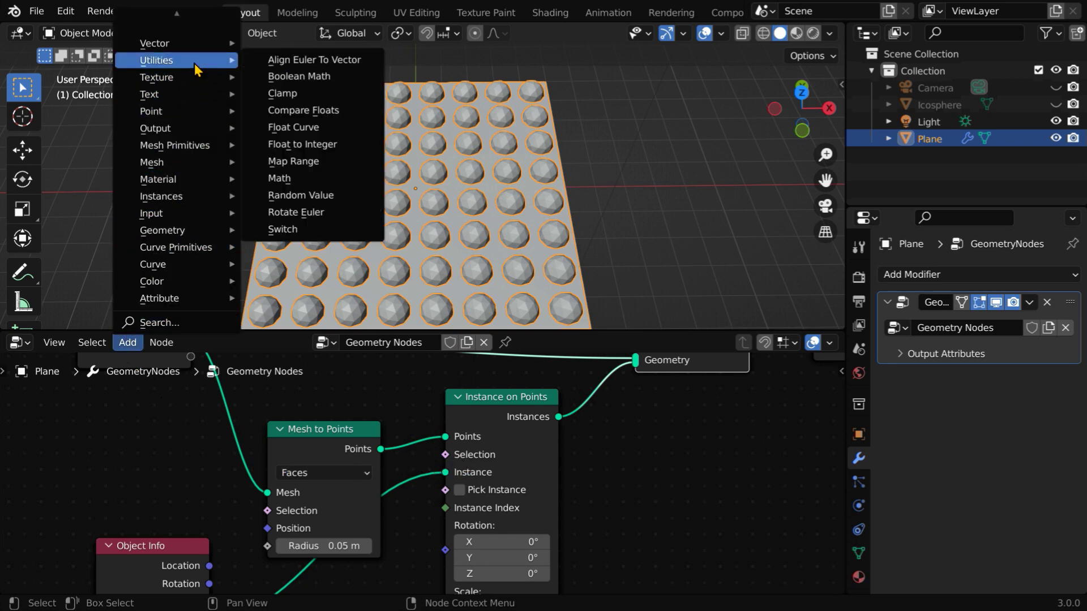
{"action": "left_click", "coordinate": [325, 196]}
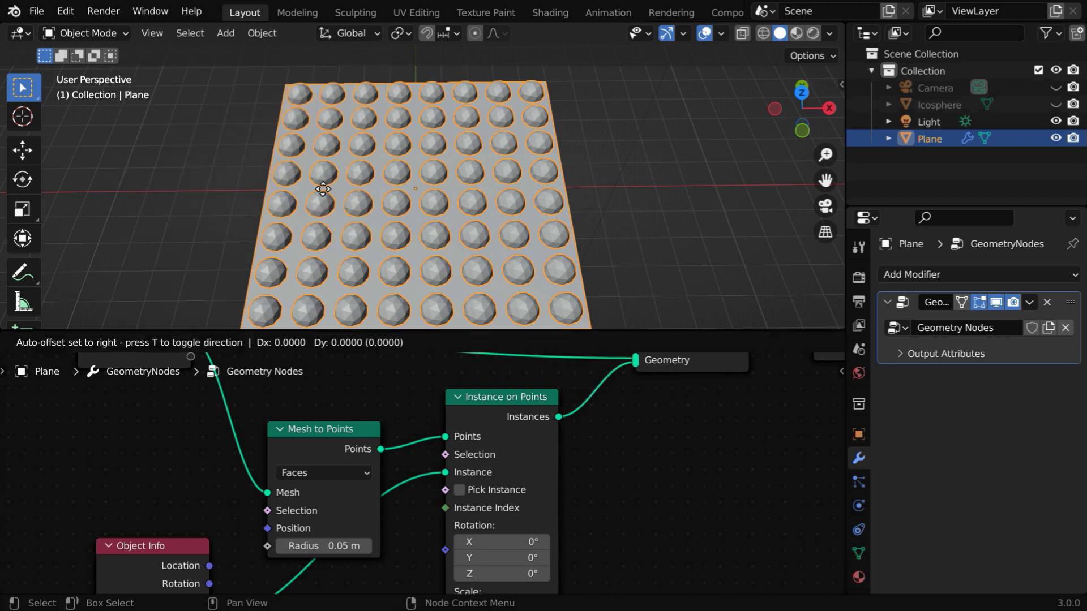
{"action": "left_click", "coordinate": [95, 392]}
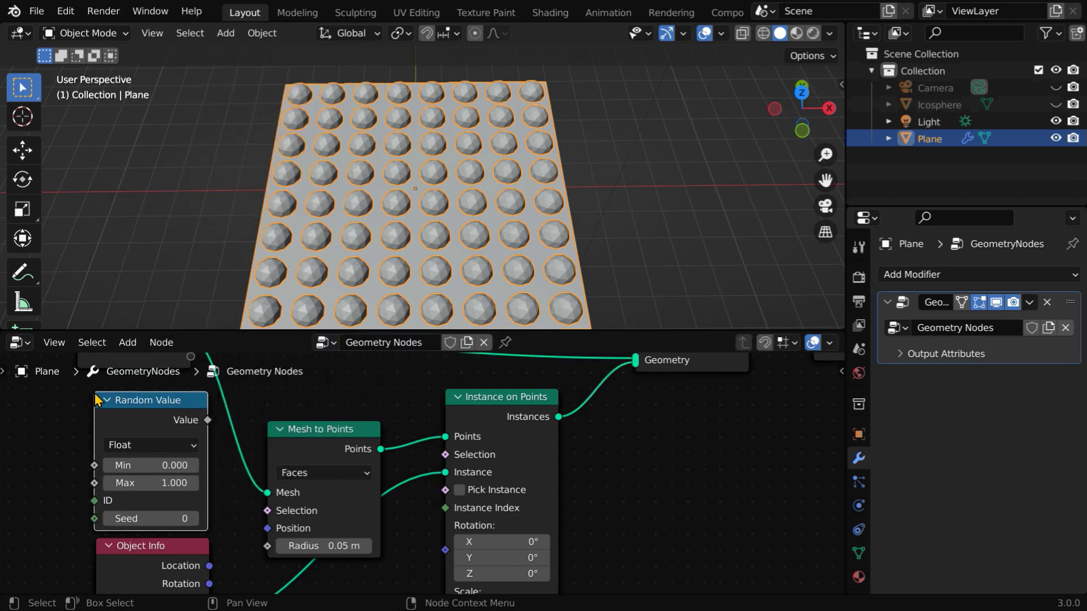
{"action": "left_click", "coordinate": [161, 449]}
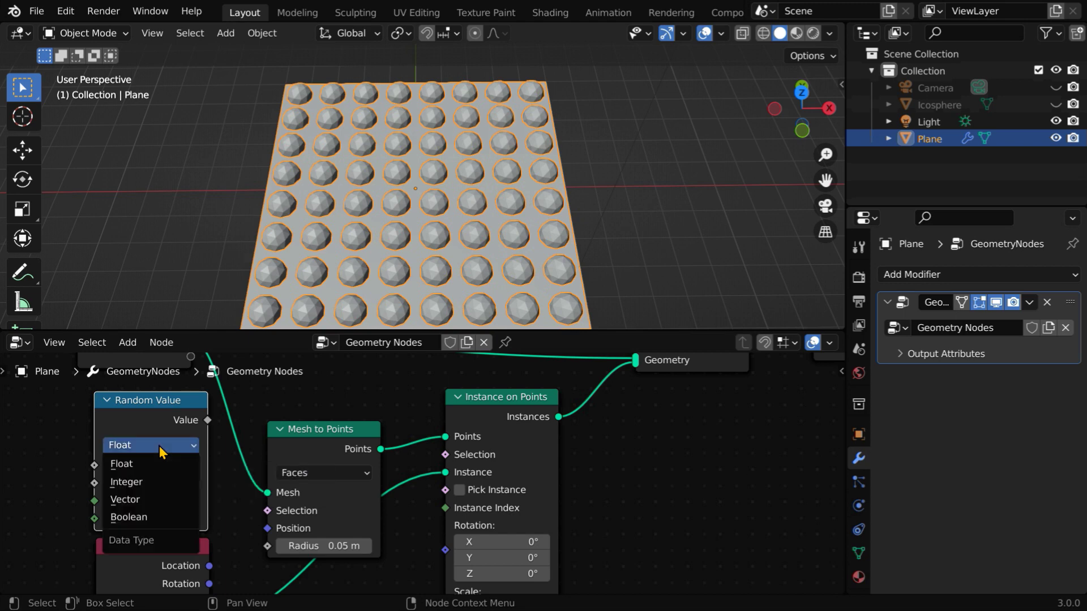
{"action": "left_click", "coordinate": [164, 519]}
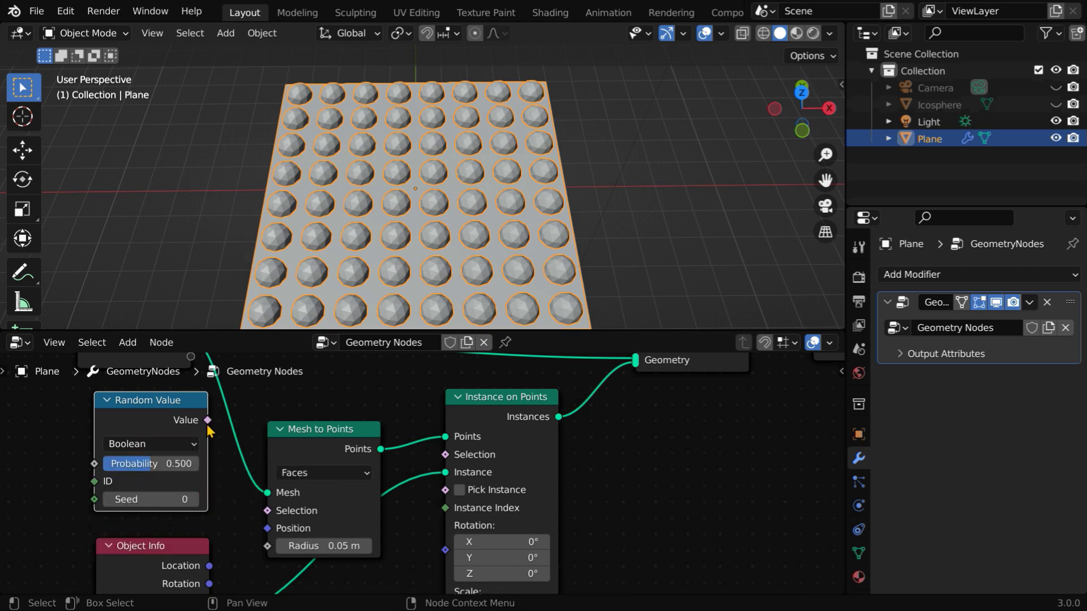
{"action": "left_click_drag", "start_coordinate": [208, 420], "coordinate": [446, 456]}
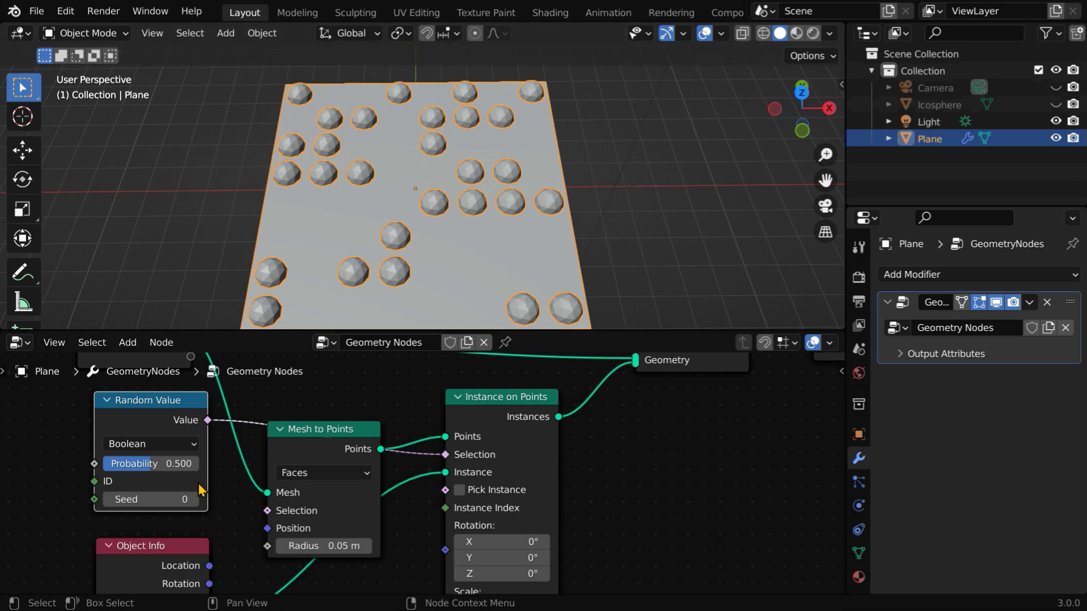
Set the Random Value node's probability to 0.333 and its seed to 15, and enlarge the viewport to view the instances.
{"action": "left_click_drag", "start_coordinate": [160, 464], "coordinate": [138, 470]}
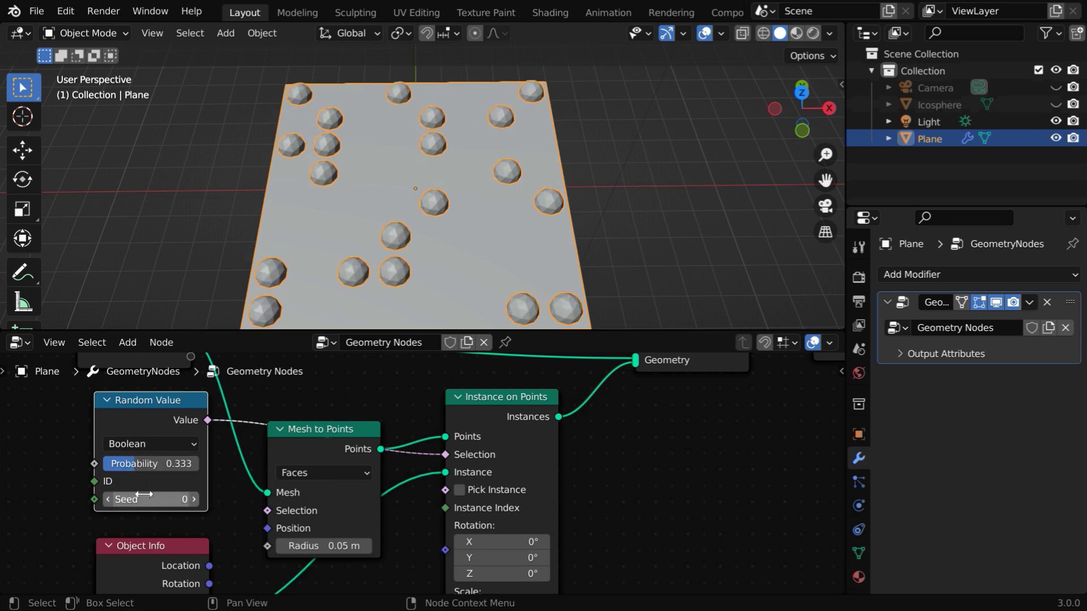
{"action": "left_click", "coordinate": [195, 500]}
{"action": "left_click", "coordinate": [194, 500]}
{"action": "left_click", "coordinate": [194, 500]}
{"action": "left_click", "coordinate": [194, 500]}
{"action": "left_click", "coordinate": [194, 500]}
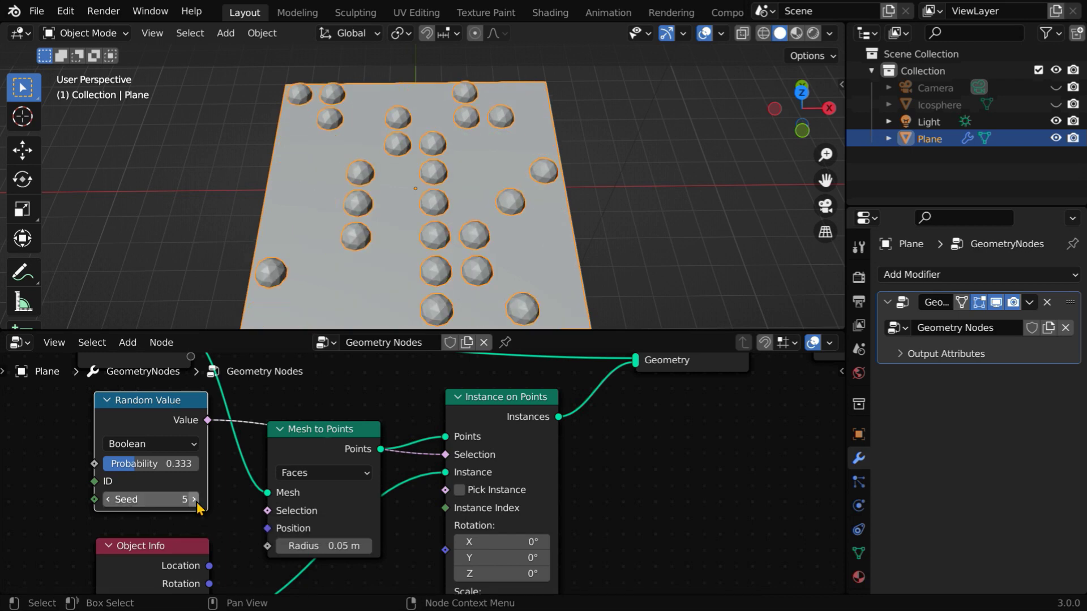
{"action": "left_click", "coordinate": [194, 500]}
{"action": "left_click", "coordinate": [194, 500]}
{"action": "left_click", "coordinate": [194, 500]}
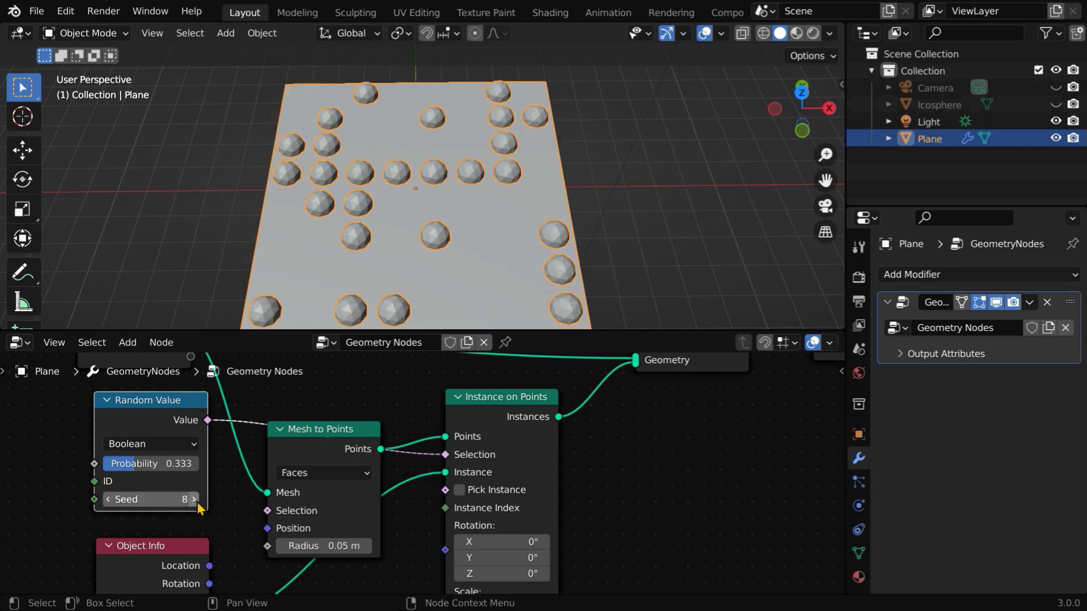
{"action": "left_click", "coordinate": [194, 500]}
{"action": "left_click", "coordinate": [194, 500]}
{"action": "left_click", "coordinate": [197, 503]}
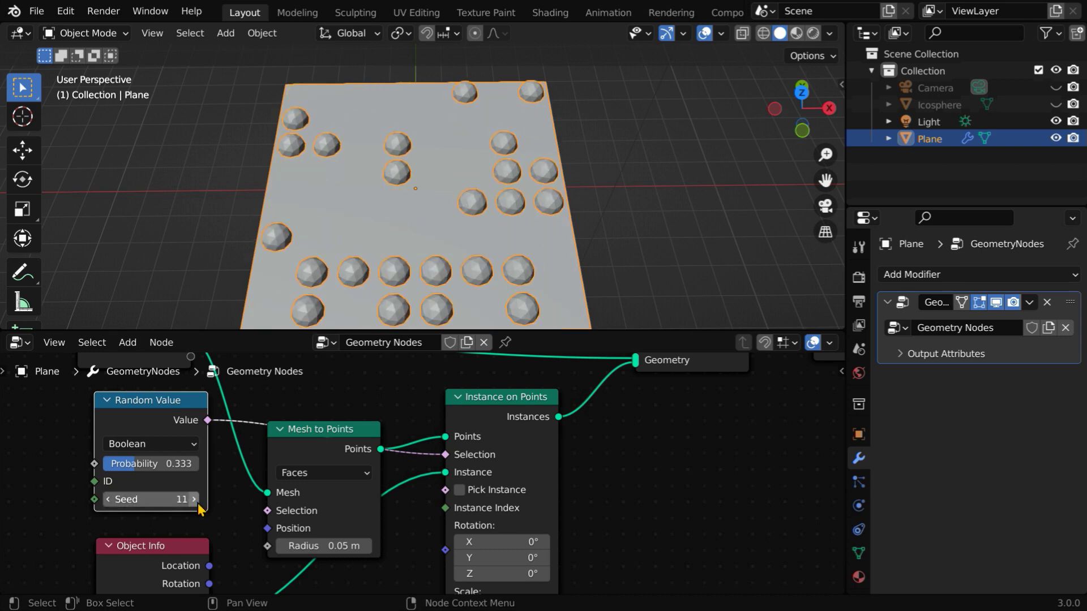
{"action": "left_click", "coordinate": [197, 503]}
{"action": "left_click", "coordinate": [197, 504]}
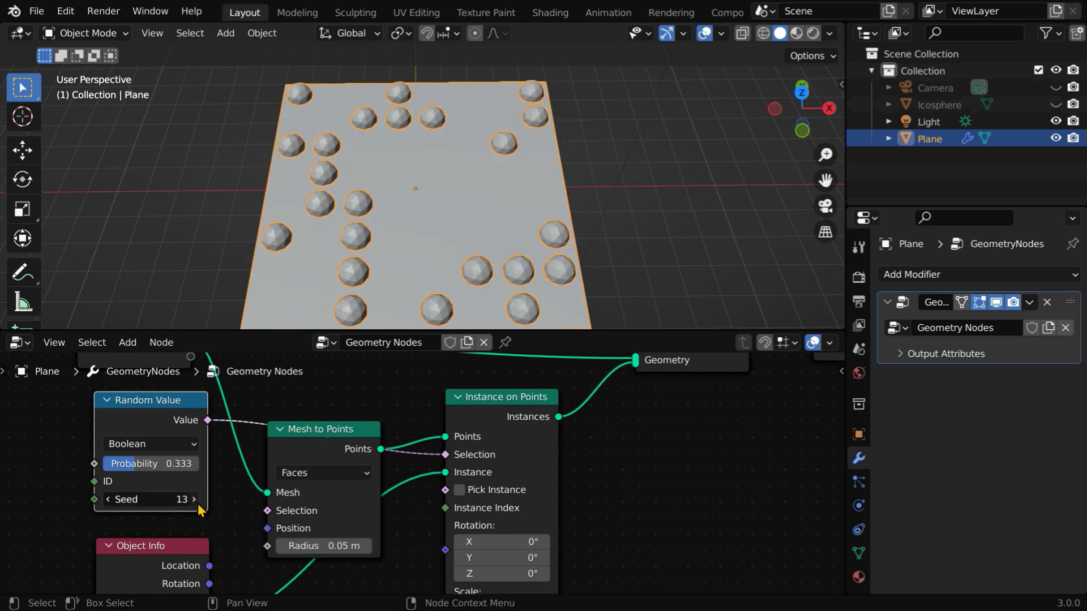
{"action": "left_click", "coordinate": [198, 504]}
{"action": "left_click", "coordinate": [196, 500]}
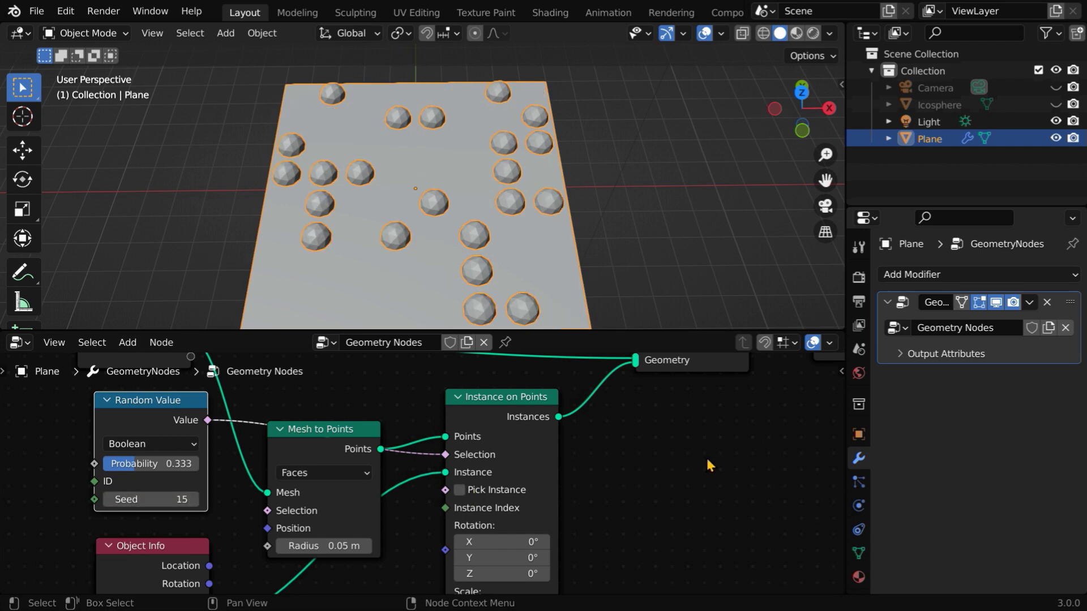
{"action": "left_click_drag", "start_coordinate": [703, 328], "coordinate": [695, 470]}
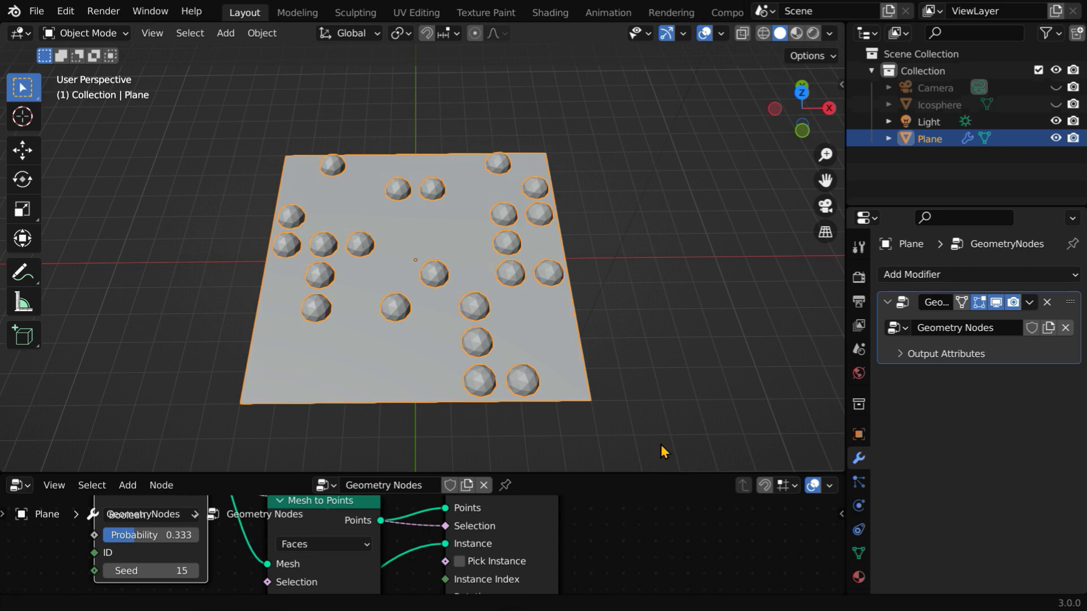
{"action": "scroll", "coordinate": [660, 444], "scroll_direction": "up", "scroll_amount": 2}
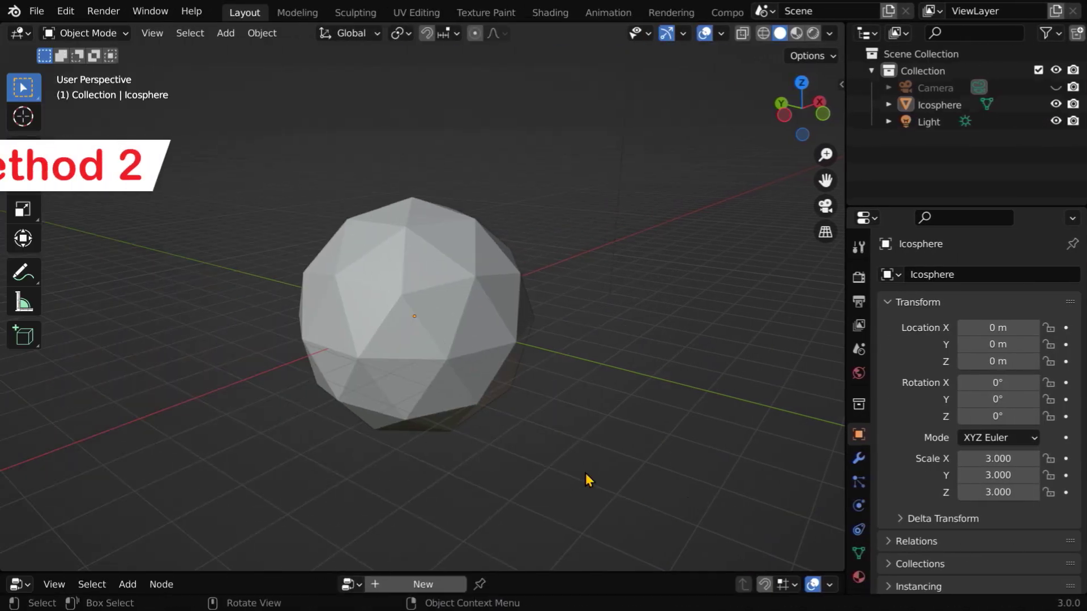
Create a new geometry node tree on the icosphere in an enlarged Geometry Node Editor.
{"action": "left_click", "coordinate": [439, 388]}
{"action": "left_click_drag", "start_coordinate": [247, 570], "coordinate": [260, 312]}
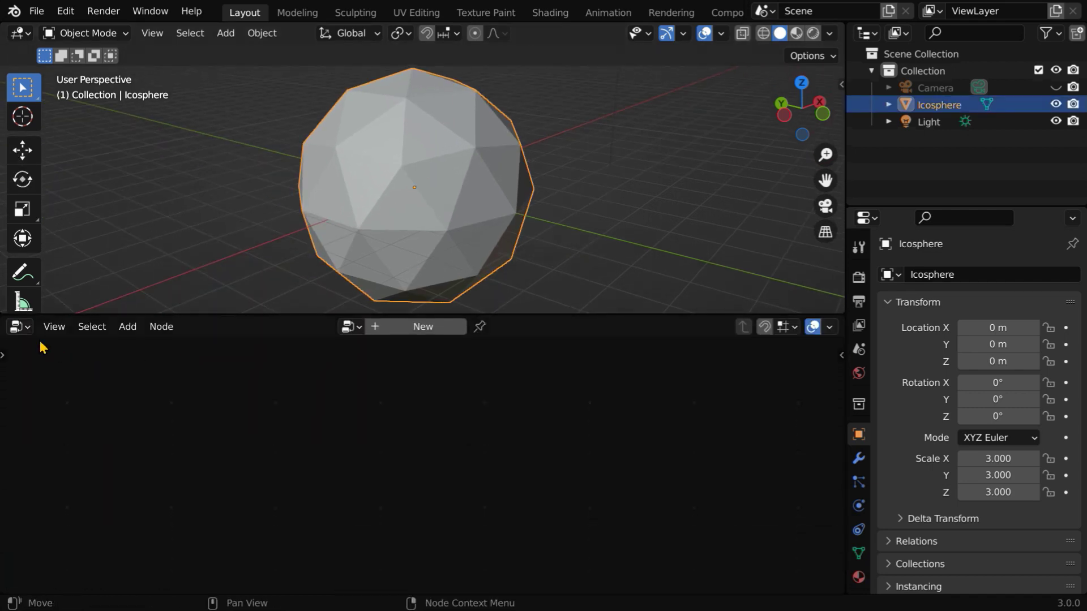
{"action": "left_click", "coordinate": [20, 327]}
{"action": "left_click", "coordinate": [56, 469]}
{"action": "left_click", "coordinate": [422, 328]}
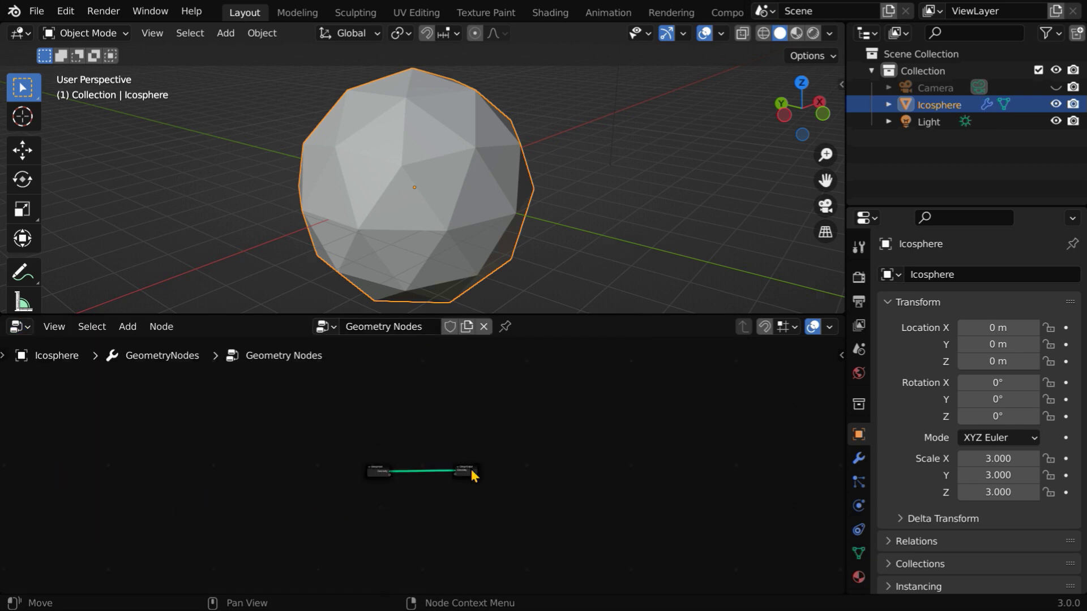
{"action": "scroll", "coordinate": [474, 507], "scroll_direction": "up", "scroll_amount": 5}
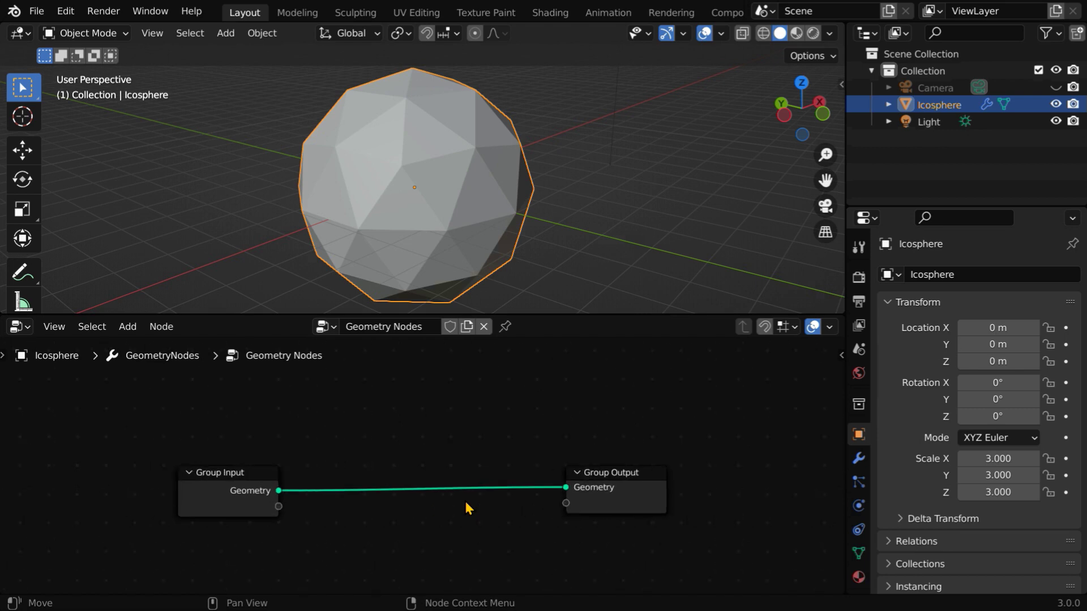
Insert a Distribute Points on Faces node between Group Input and Group Output and inspect the points.
{"action": "left_click", "coordinate": [127, 327]}
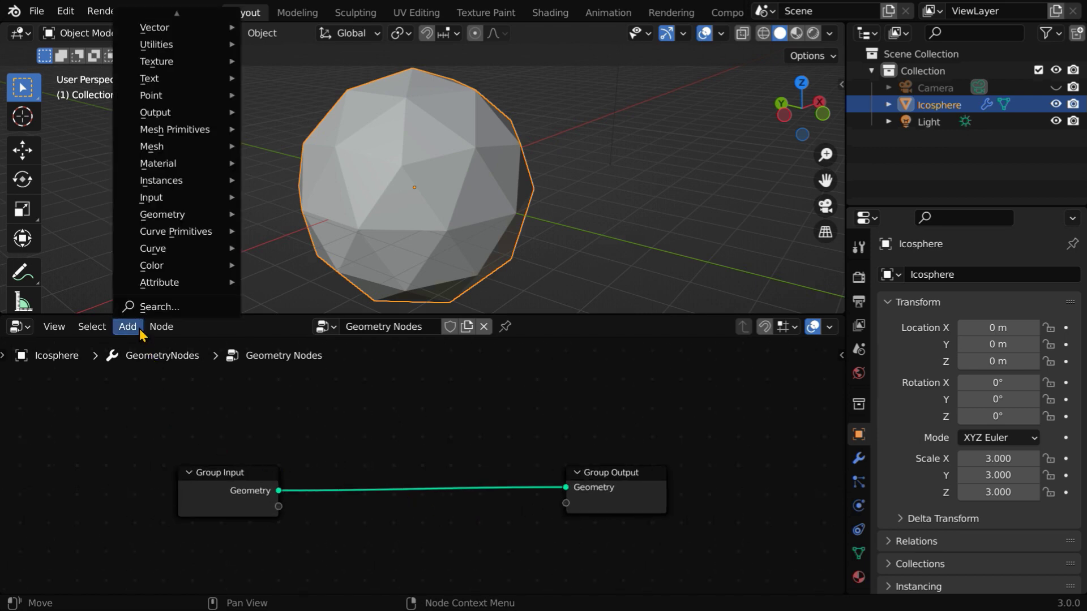
{"action": "mouse_move", "coordinate": [174, 99]}
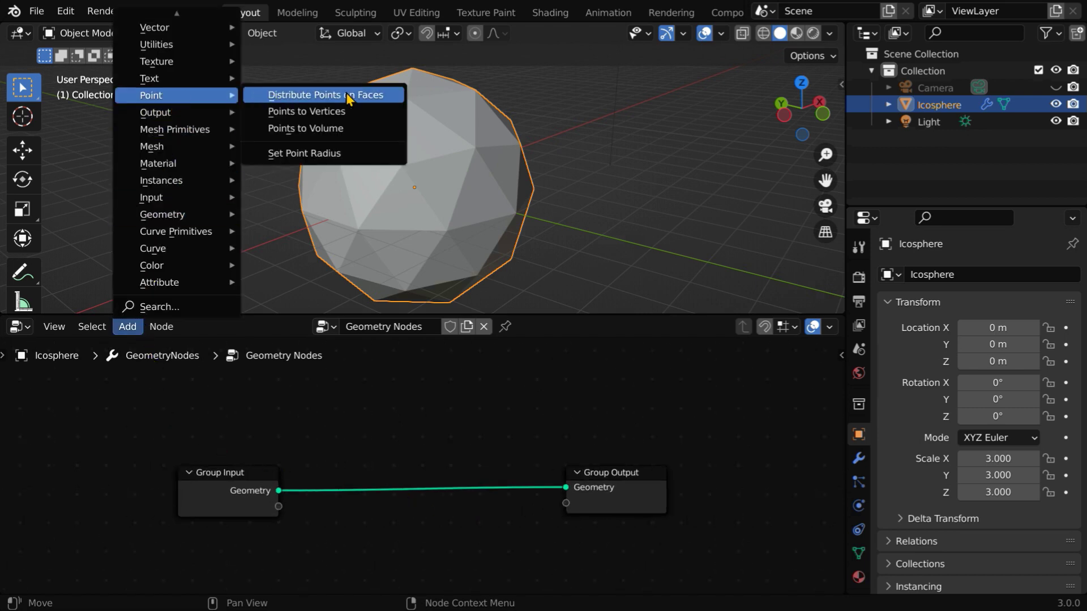
{"action": "left_click", "coordinate": [364, 95]}
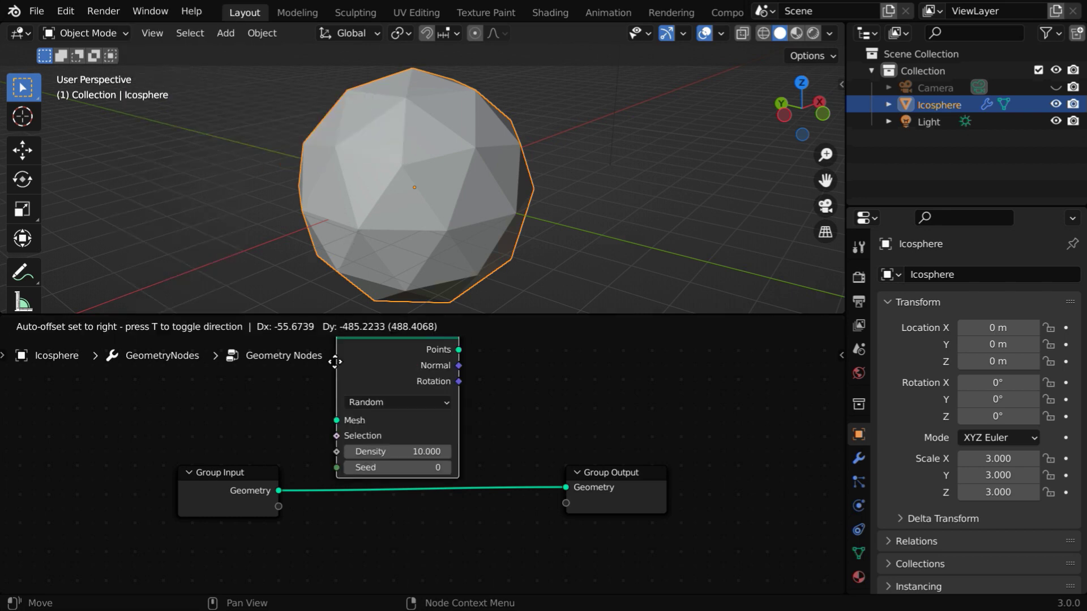
{"action": "left_click", "coordinate": [428, 438]}
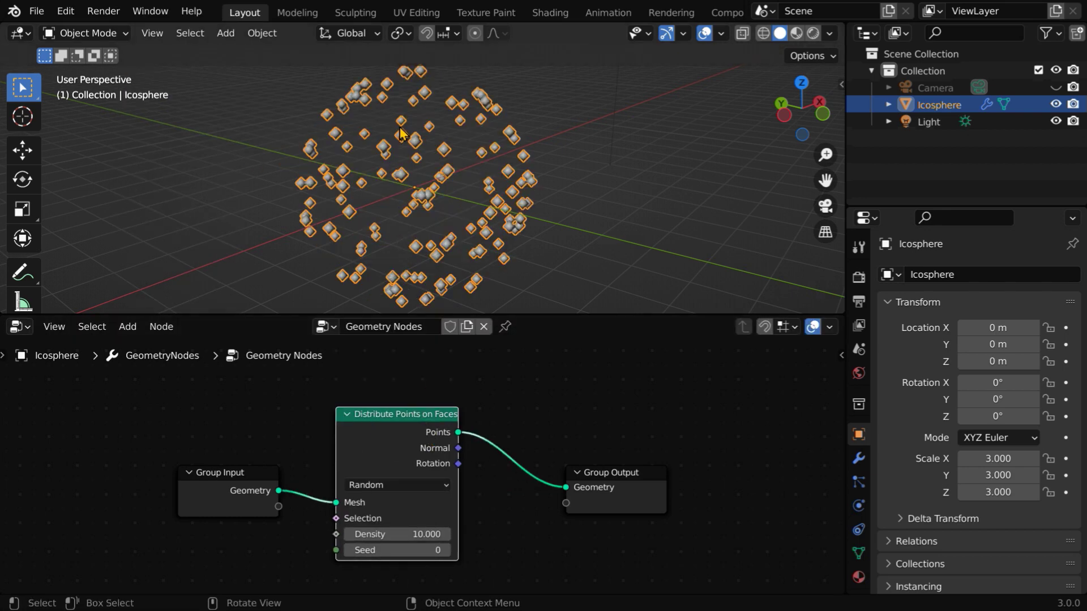
{"action": "middle_click_drag", "start_coordinate": [514, 241], "coordinate": [491, 258]}
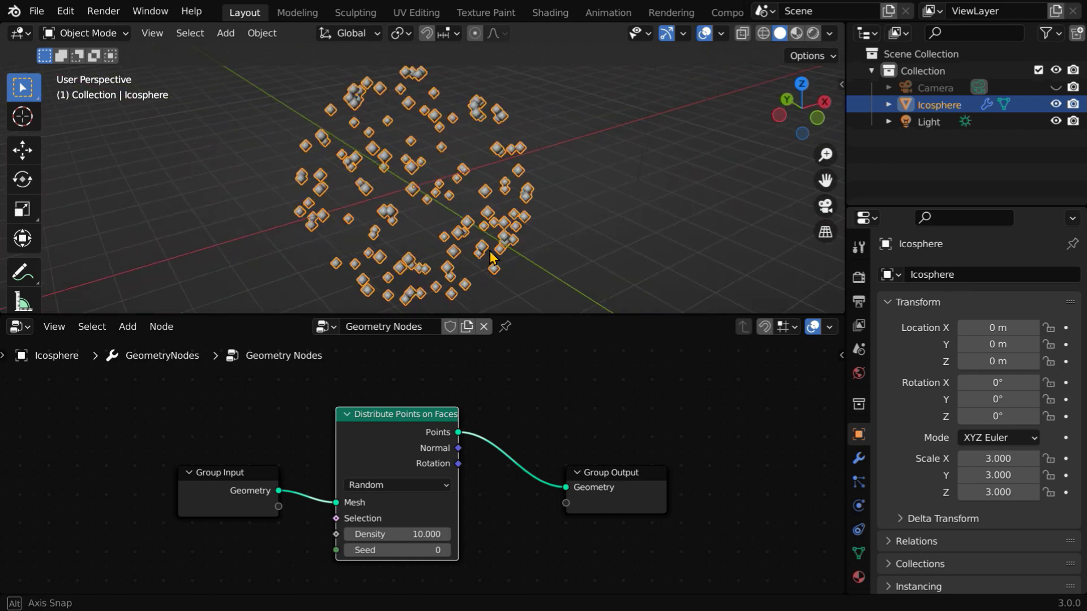
Insert a Join Geometry node before Group Output and link the Group Input geometry into it to show the sphere with its points.
{"action": "middle_click_drag", "start_coordinate": [506, 454], "coordinate": [461, 517]}
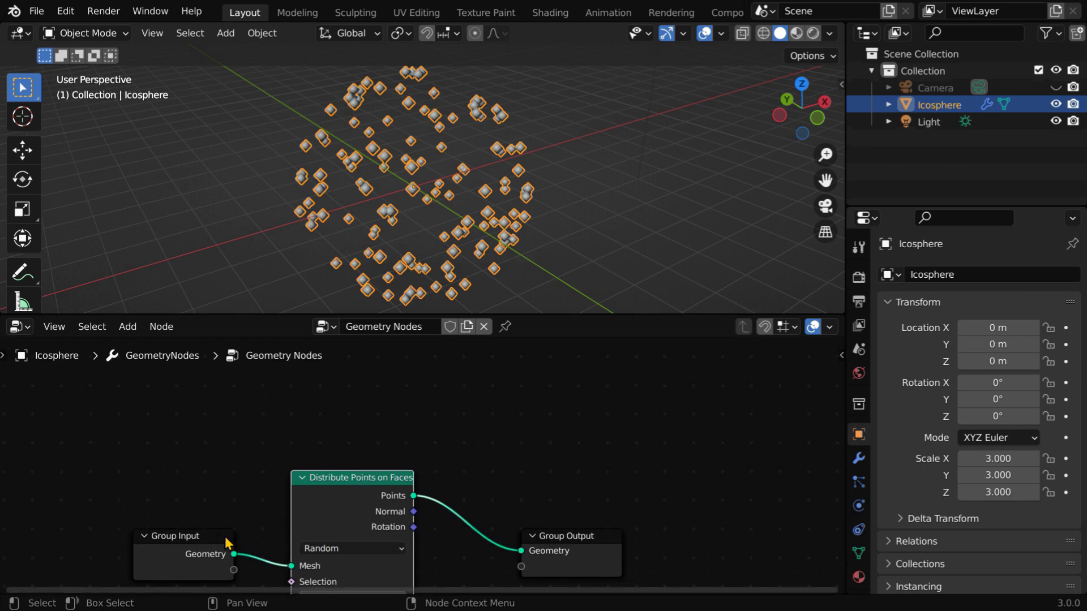
{"action": "left_click_drag", "start_coordinate": [227, 543], "coordinate": [227, 435]}
{"action": "left_click_drag", "start_coordinate": [575, 541], "coordinate": [794, 377]}
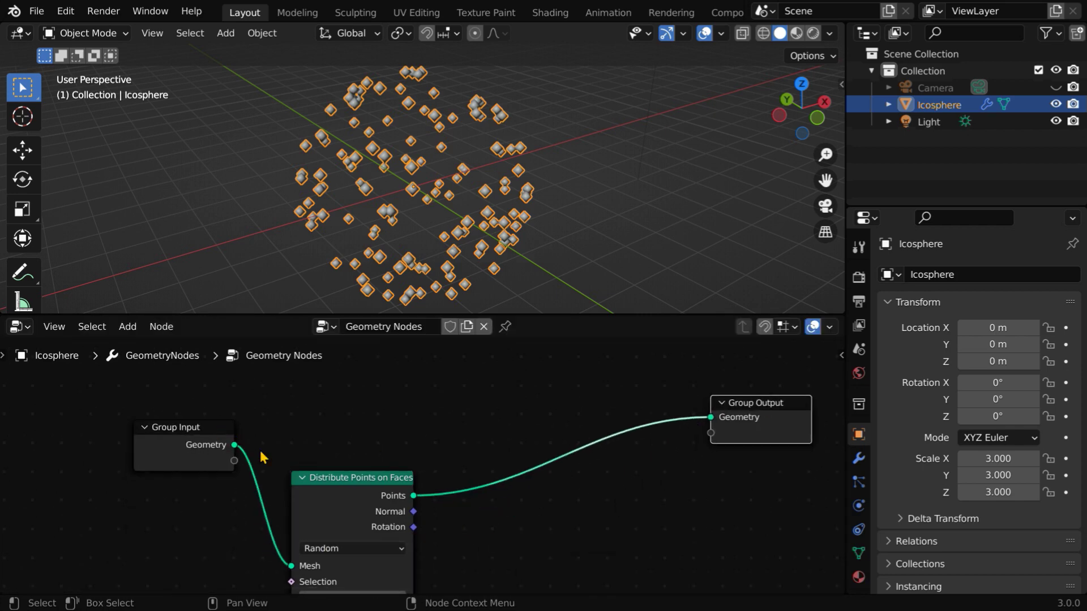
{"action": "left_click", "coordinate": [127, 327]}
{"action": "mouse_move", "coordinate": [214, 215]}
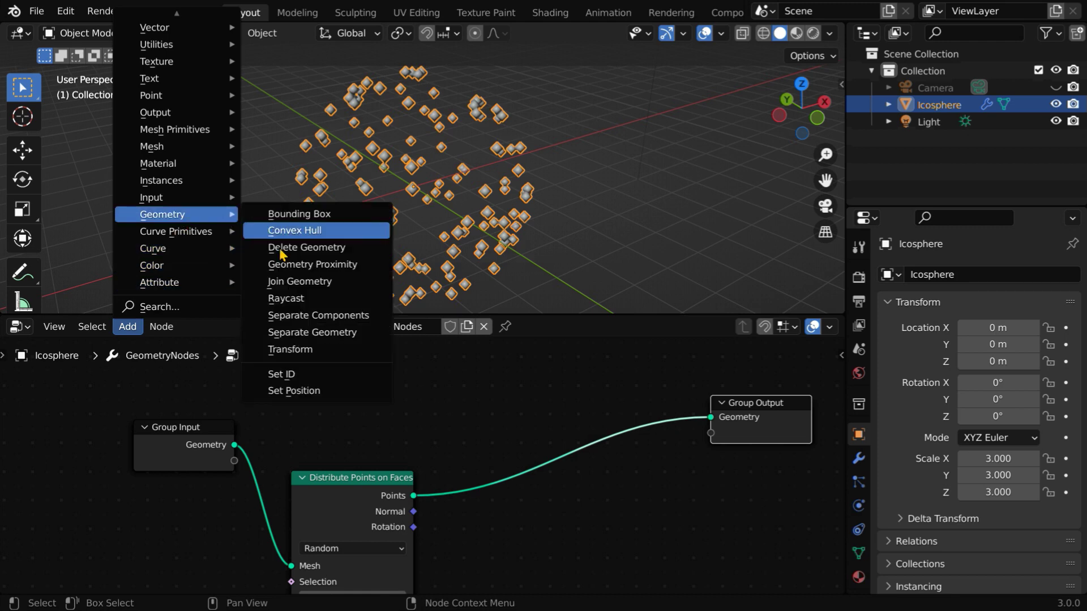
{"action": "left_click", "coordinate": [303, 281]}
{"action": "left_click", "coordinate": [543, 413]}
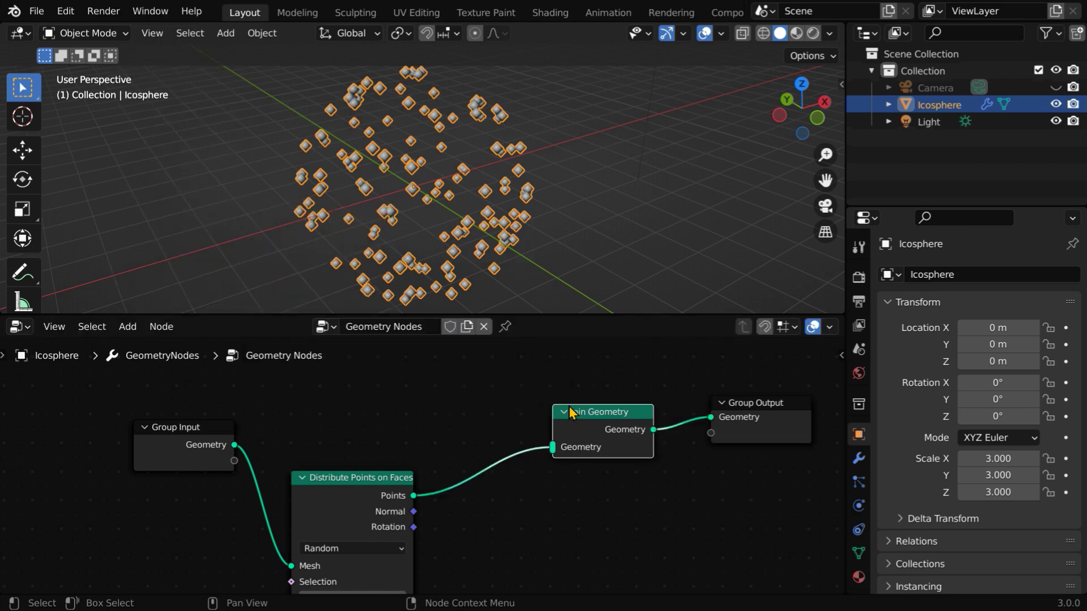
{"action": "left_click_drag", "start_coordinate": [236, 445], "coordinate": [553, 447]}
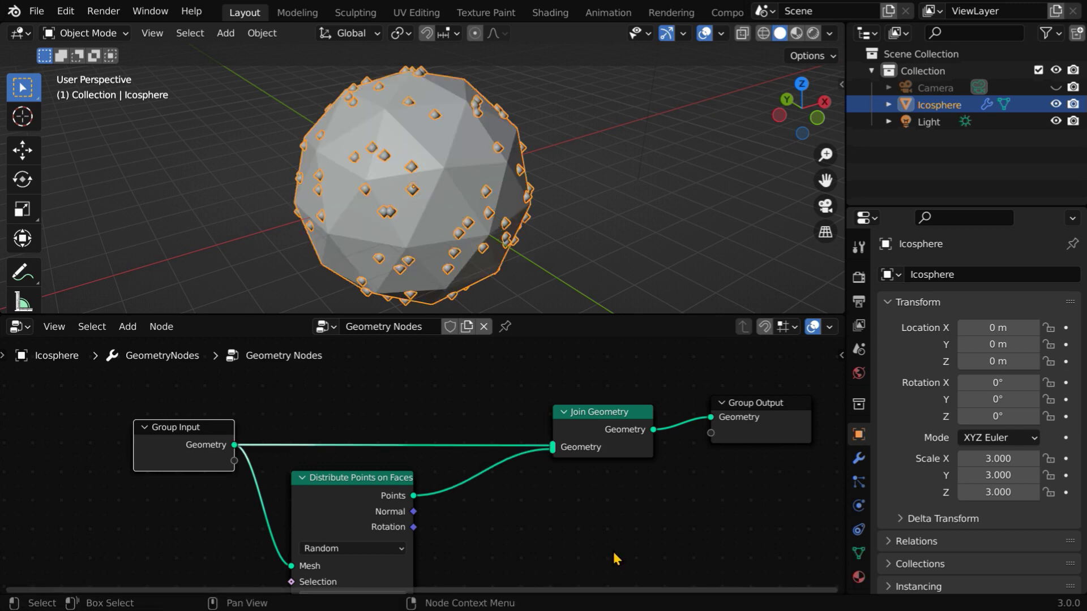
{"action": "middle_click_drag", "start_coordinate": [567, 241], "coordinate": [606, 249]}
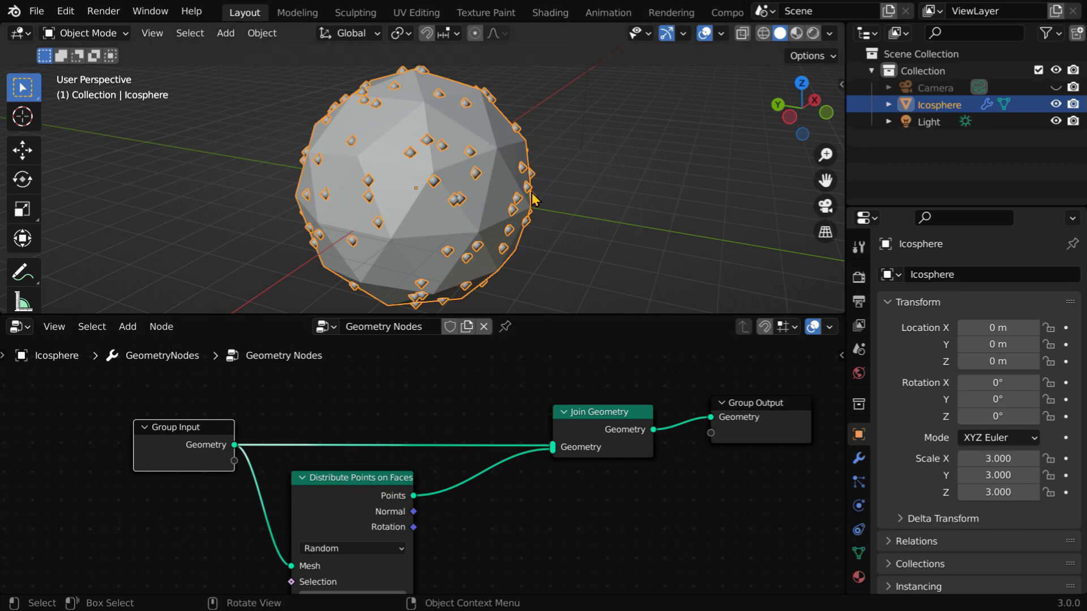
{"action": "mouse_move", "coordinate": [532, 201]}
{"action": "middle_mouse_down"}
{"action": "mouse_move", "coordinate": [383, 236]}
{"action": "mouse_move", "coordinate": [570, 239]}
{"action": "mouse_move", "coordinate": [658, 178]}
{"action": "mouse_move", "coordinate": [369, 213]}
{"action": "mouse_move", "coordinate": [544, 207]}
{"action": "middle_mouse_up"}
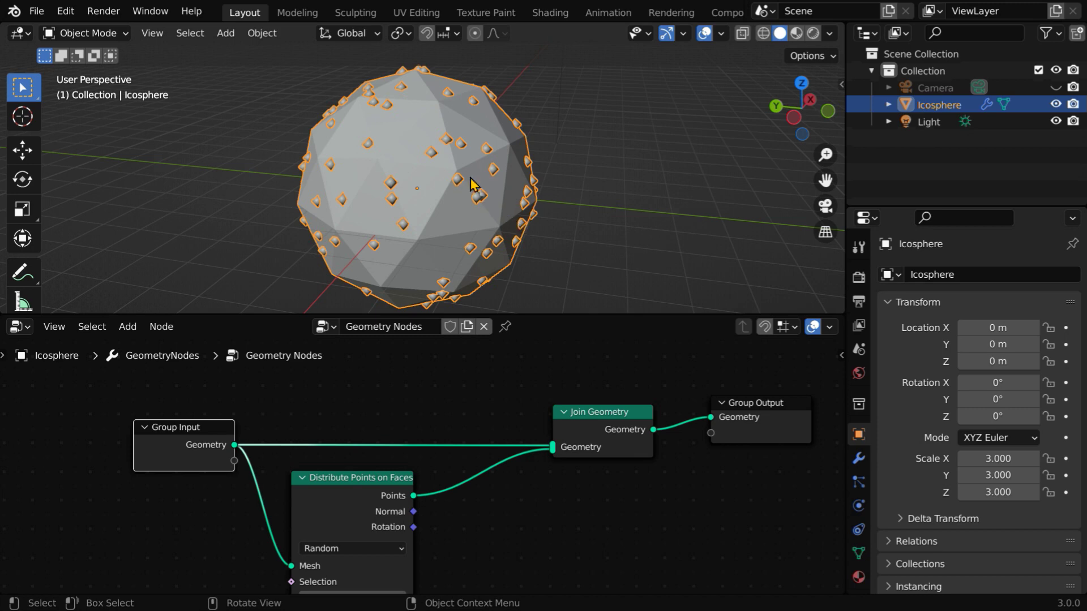
Insert an Instance on Points node between Distribute Points on Faces and Join Geometry.
{"action": "left_click", "coordinate": [127, 328]}
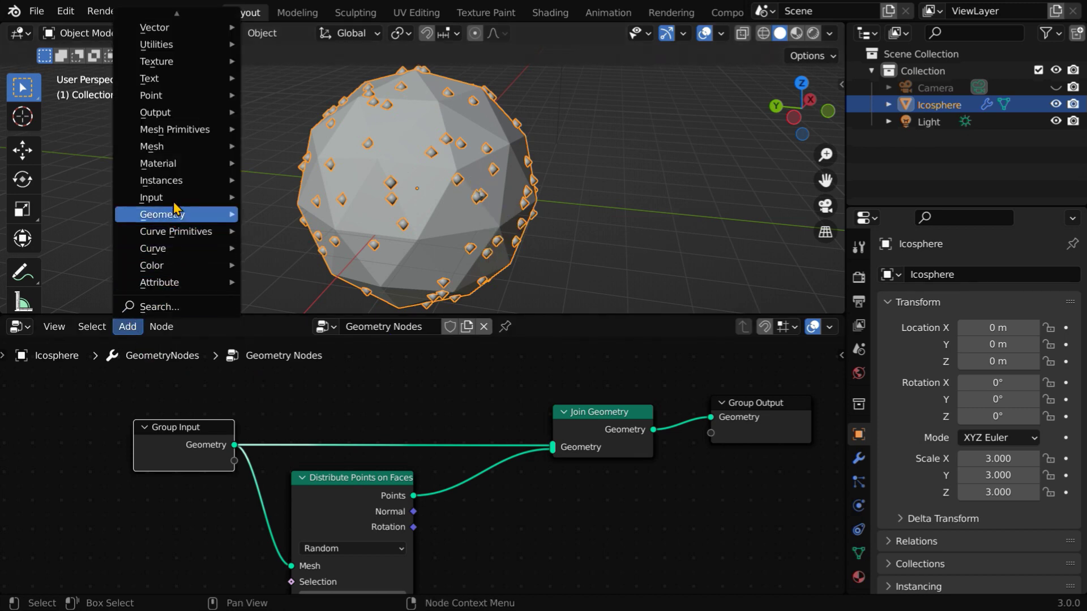
{"action": "mouse_move", "coordinate": [179, 187]}
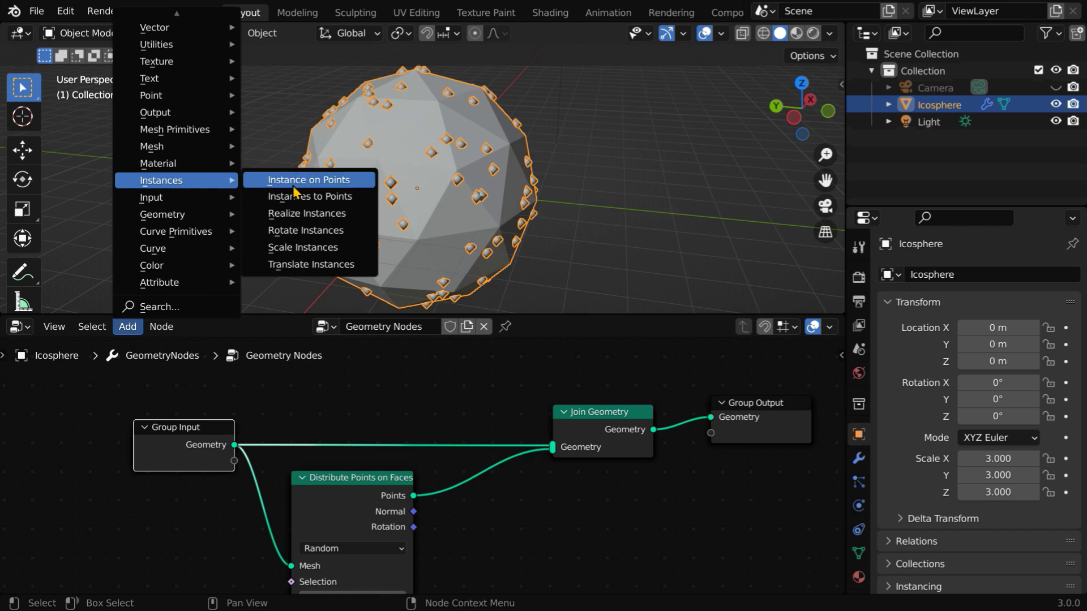
{"action": "left_click", "coordinate": [329, 186]}
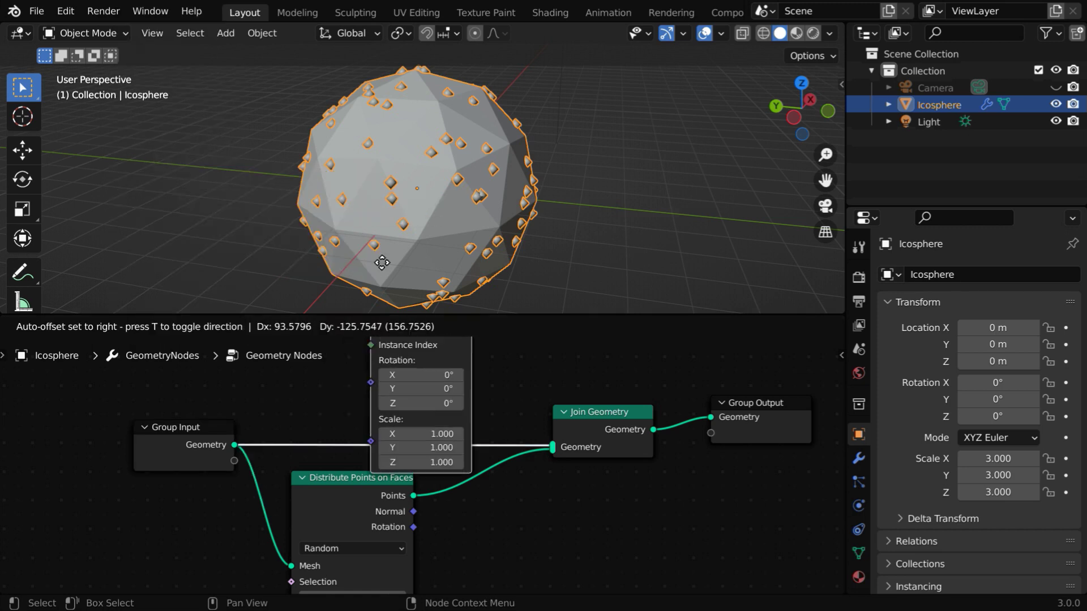
{"action": "left_click", "coordinate": [481, 461]}
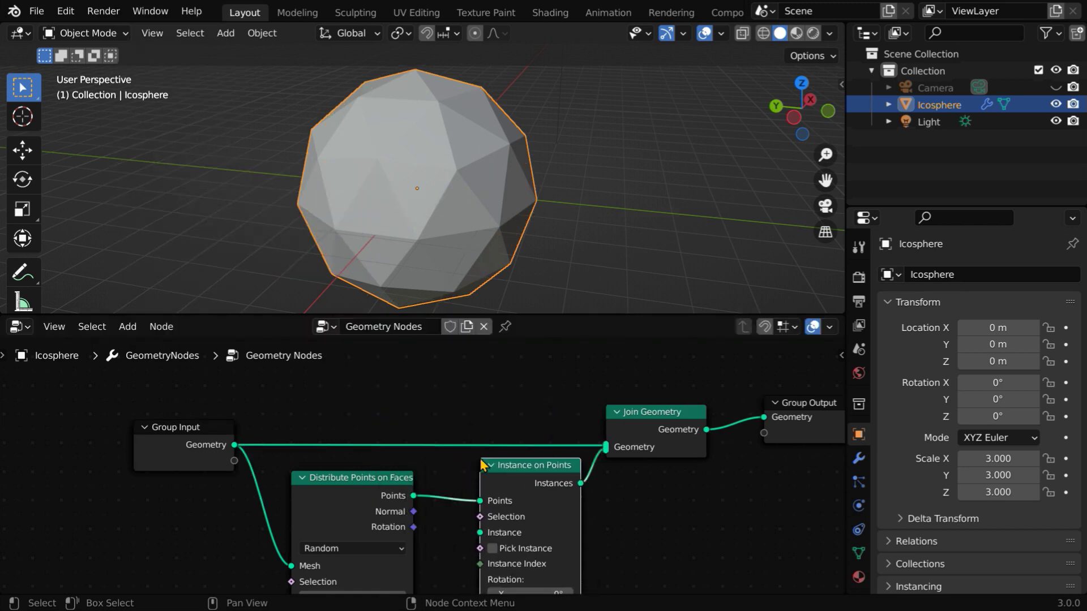
{"action": "middle_click_drag", "start_coordinate": [624, 552], "coordinate": [587, 440]}
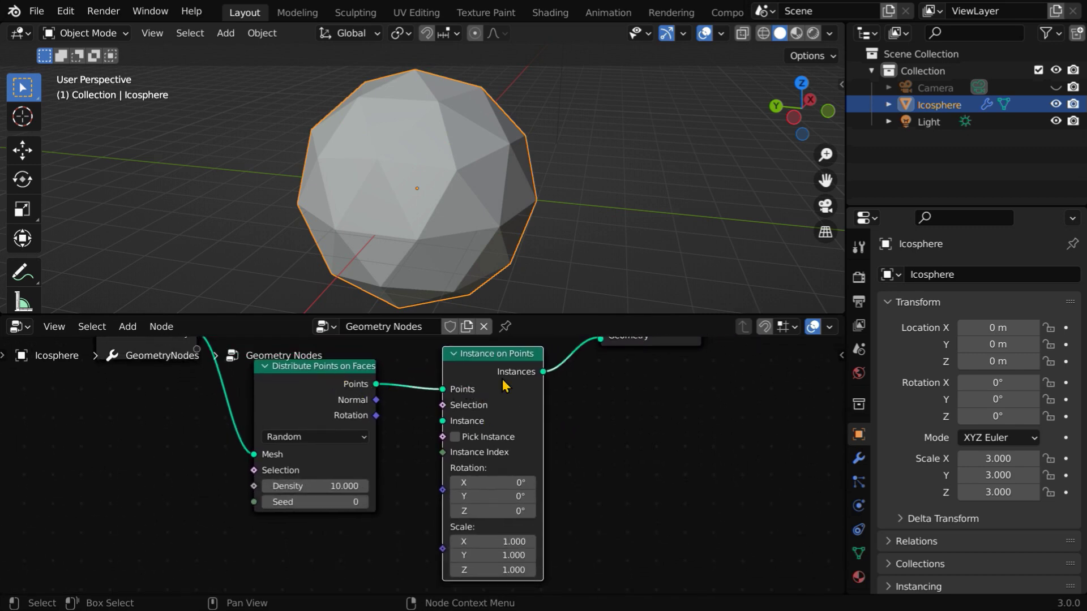
{"action": "mouse_move", "coordinate": [558, 382]}
{"action": "middle_mouse_down"}
{"action": "mouse_move", "coordinate": [436, 448]}
{"action": "mouse_move", "coordinate": [567, 384]}
{"action": "middle_mouse_up"}
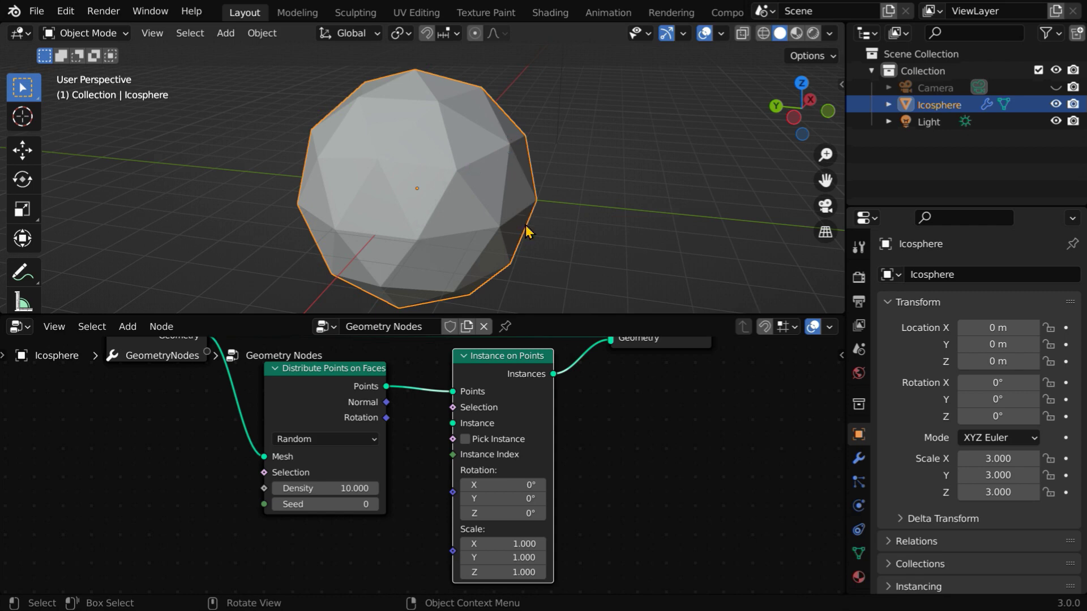
Add a cone mesh to the scene and reselect the icosphere.
{"action": "left_click", "coordinate": [227, 33]}
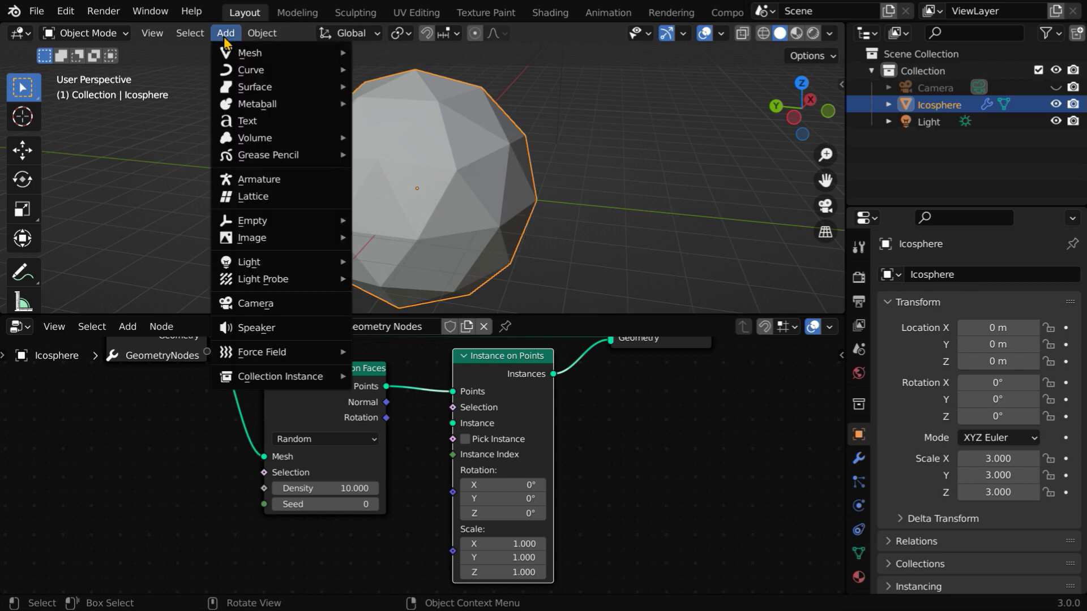
{"action": "mouse_move", "coordinate": [271, 53]}
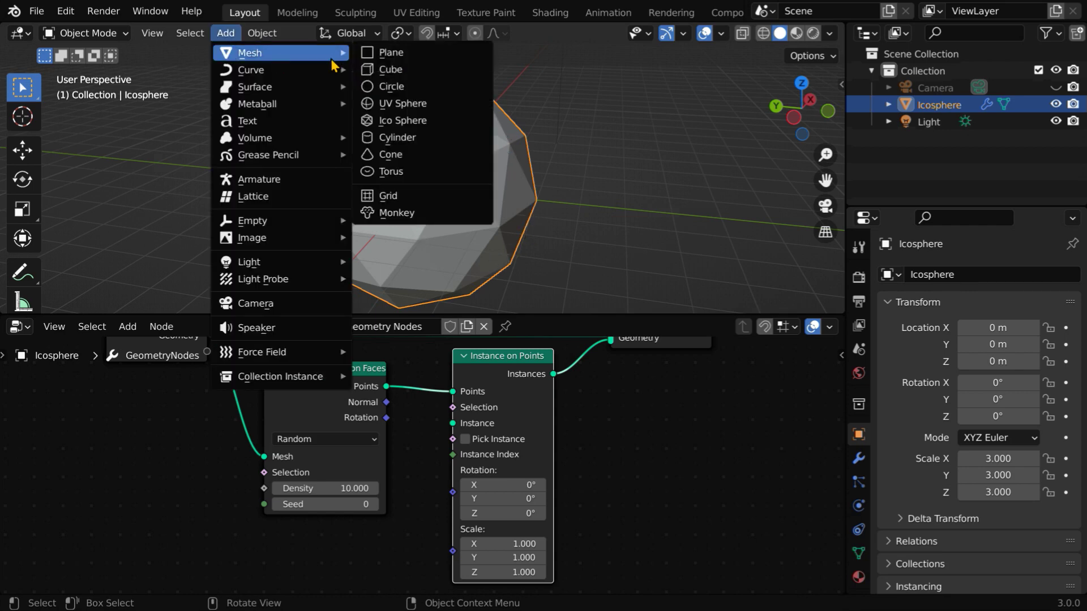
{"action": "left_click", "coordinate": [398, 155]}
{"action": "left_click", "coordinate": [512, 181]}
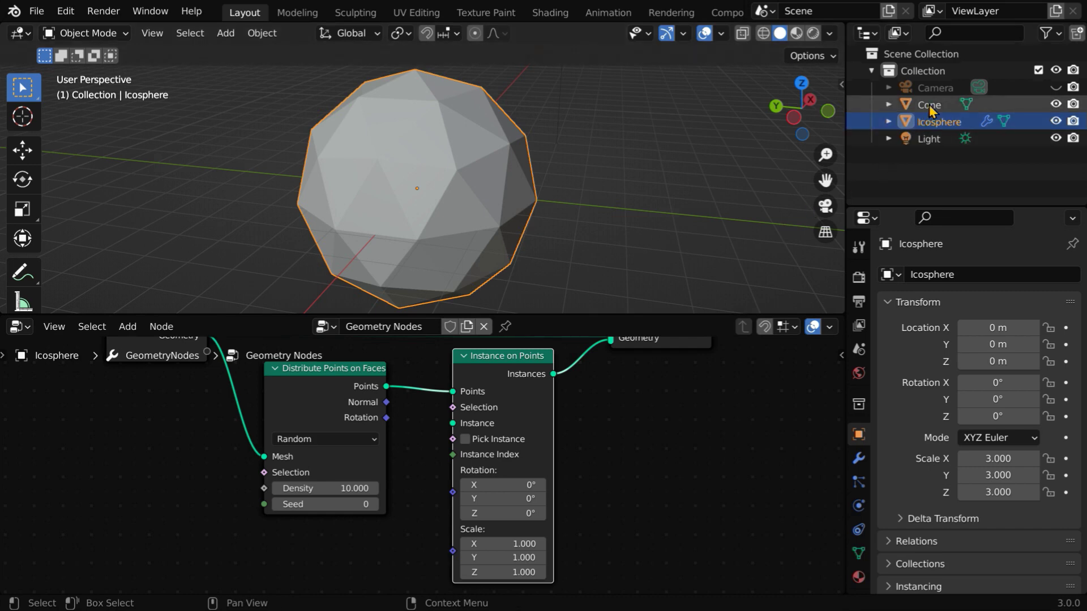
Bring the cone into the node tree as an Object Info node and link its Geometry to the Instance input of Instance on Points.
{"action": "left_click_drag", "start_coordinate": [922, 107], "coordinate": [130, 494]}
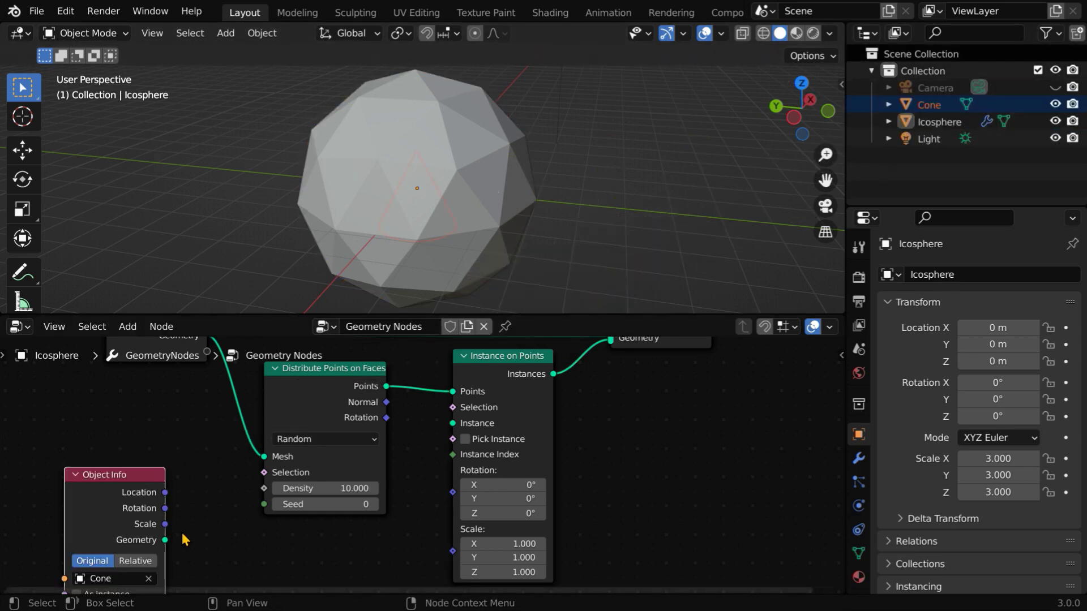
{"action": "middle_click_drag", "start_coordinate": [184, 539], "coordinate": [185, 517]}
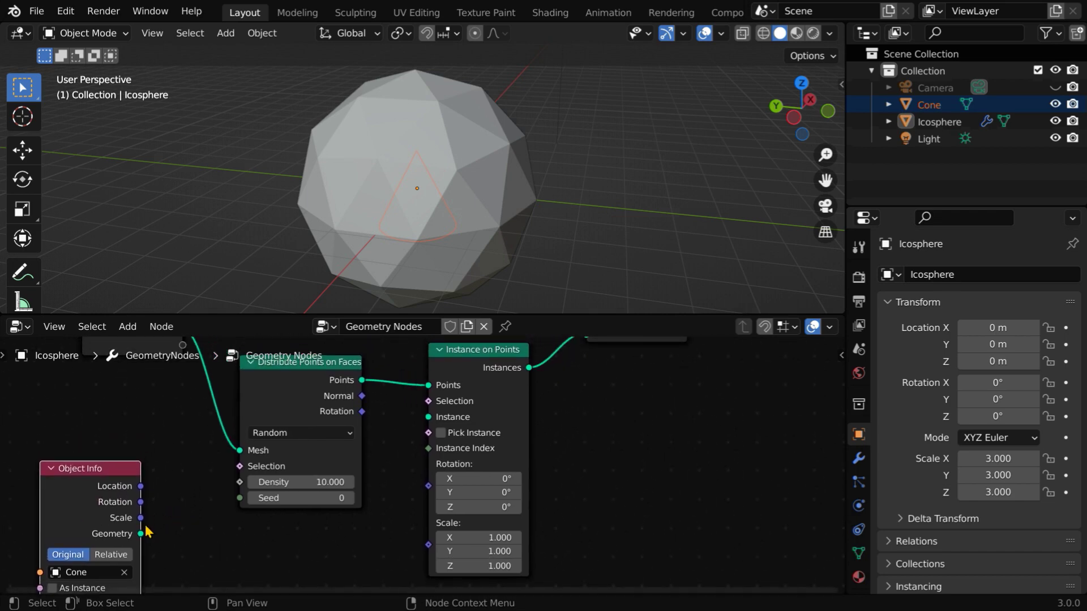
{"action": "left_click_drag", "start_coordinate": [140, 533], "coordinate": [426, 418]}
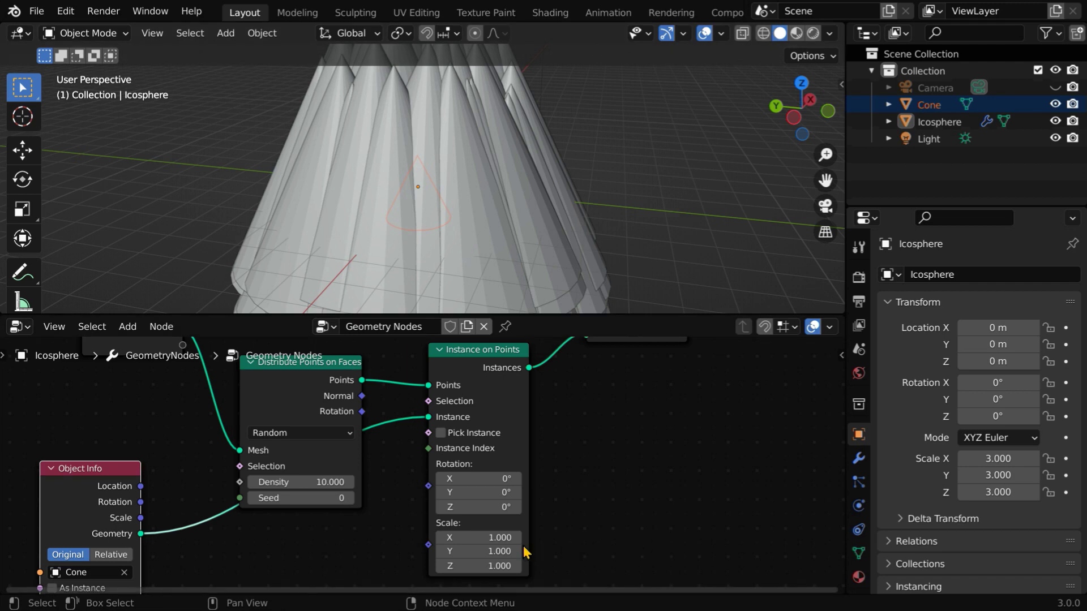
Set the Instance on Points scale to 0.1 on X, Y and Z and inspect the cones on the sphere.
{"action": "left_click_drag", "start_coordinate": [499, 537], "coordinate": [500, 566]}
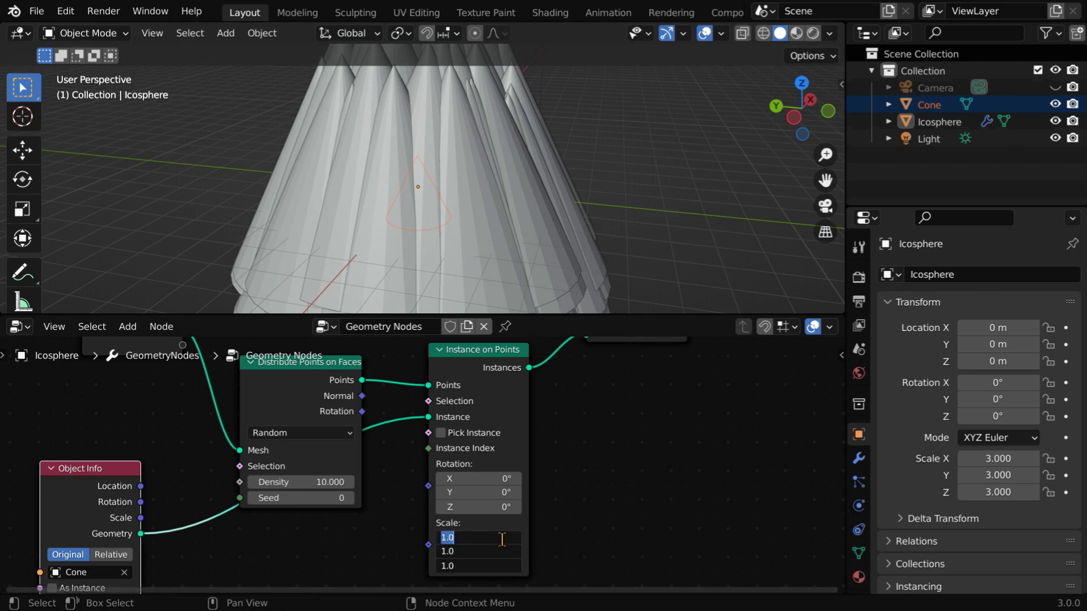
{"action": "type", "text": "0.1"}
{"action": "key", "text": "Return"}
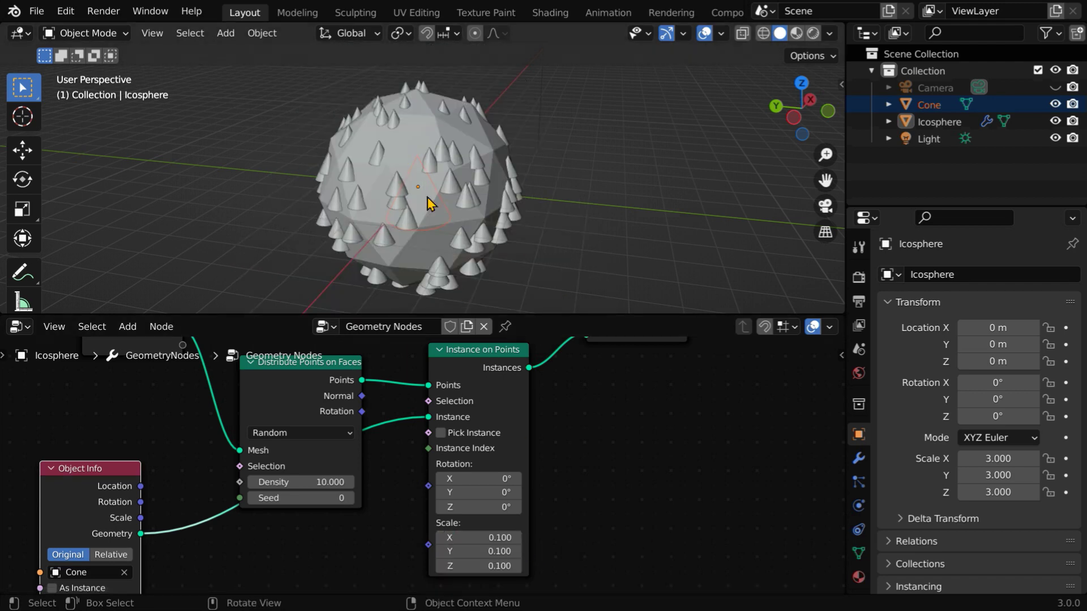
{"action": "middle_click_drag", "start_coordinate": [554, 249], "coordinate": [521, 253]}
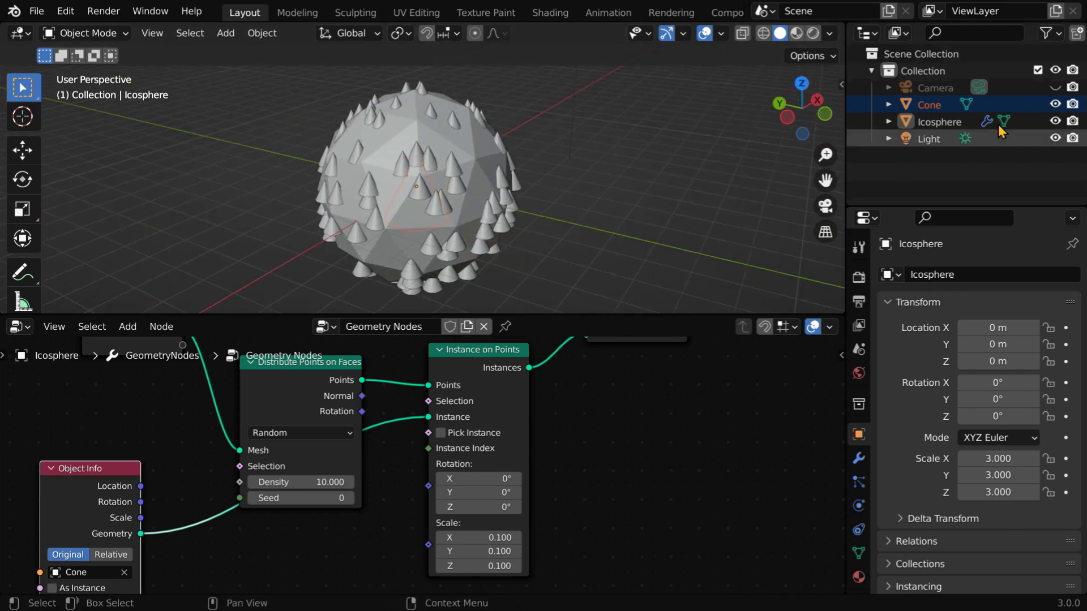
Hide the original cone object from the viewport and disable it in renders.
{"action": "left_click", "coordinate": [1072, 104]}
{"action": "middle_click_drag", "start_coordinate": [506, 180], "coordinate": [444, 211]}
{"action": "scroll", "coordinate": [444, 212], "scroll_direction": "up", "scroll_amount": 3}
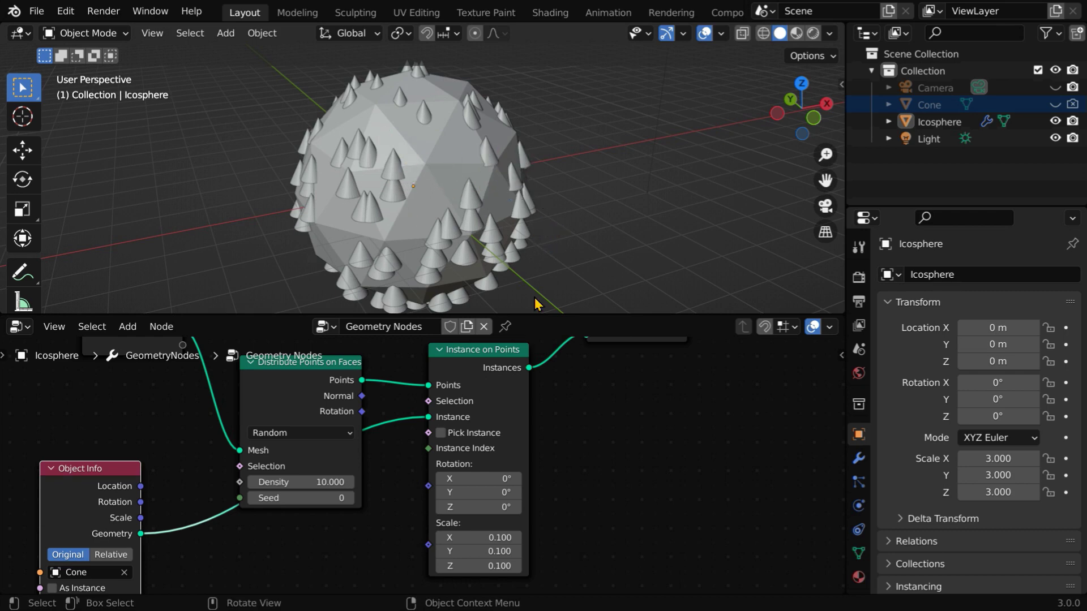
Link the Rotation output of Distribute Points on Faces to the Rotation input of Instance on Points and inspect the cones' orientation.
{"action": "middle_click_drag", "start_coordinate": [543, 425], "coordinate": [559, 428]}
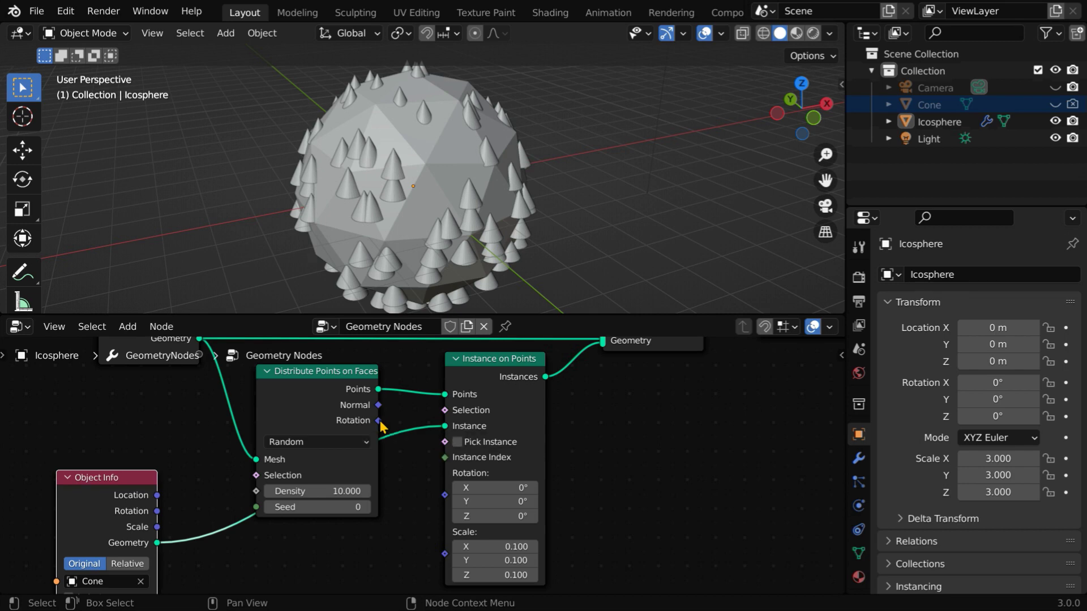
{"action": "left_click_drag", "start_coordinate": [383, 428], "coordinate": [447, 498]}
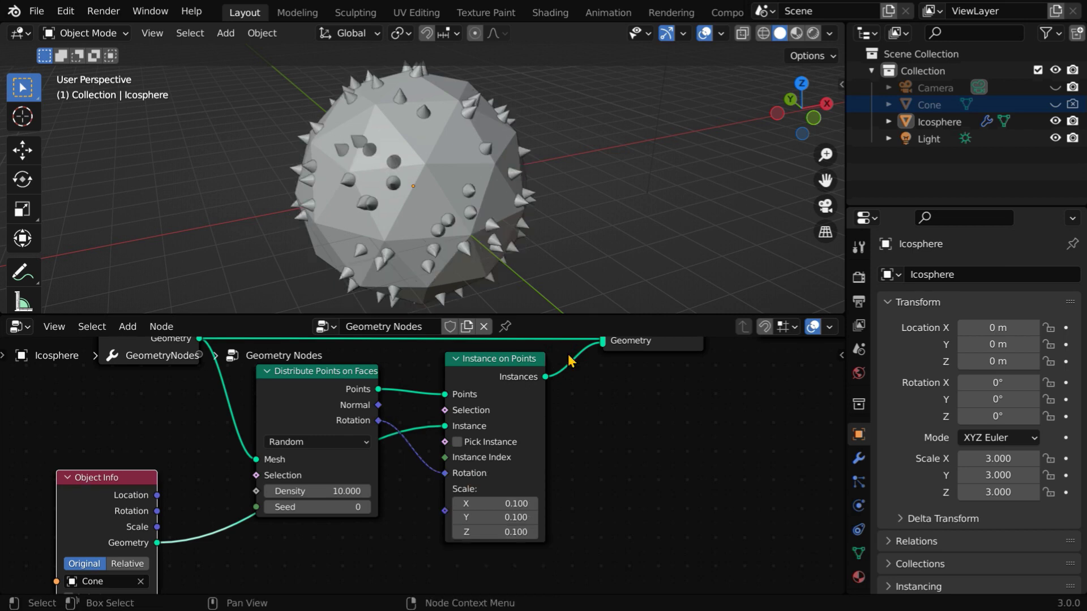
{"action": "middle_click_drag", "start_coordinate": [482, 225], "coordinate": [512, 240]}
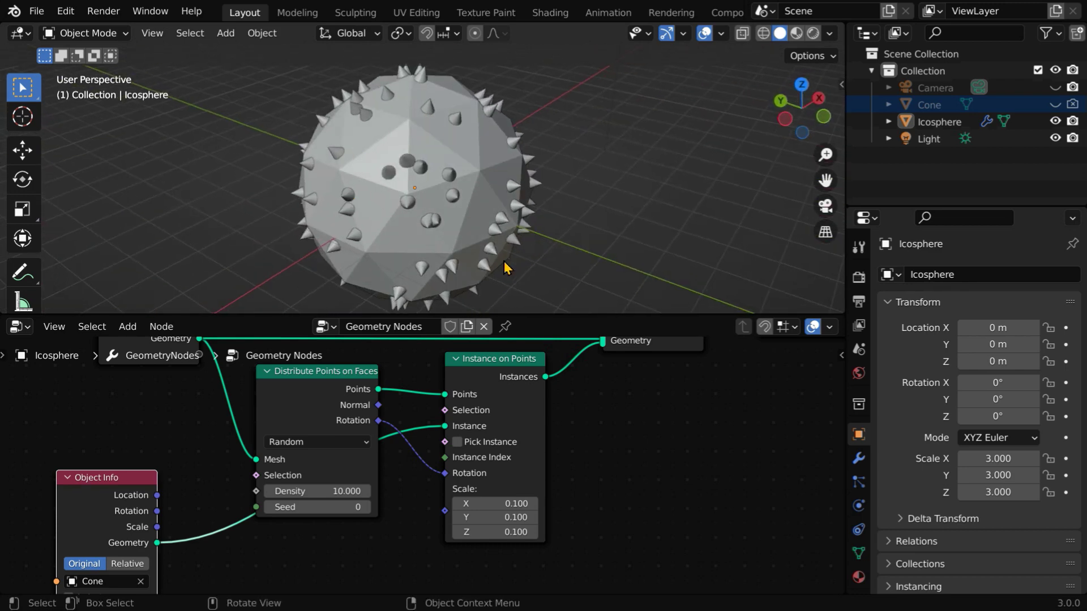
Set the Distribute Points on Faces density to 40 and inspect the cones on the icosphere.
{"action": "left_click", "coordinate": [348, 493]}
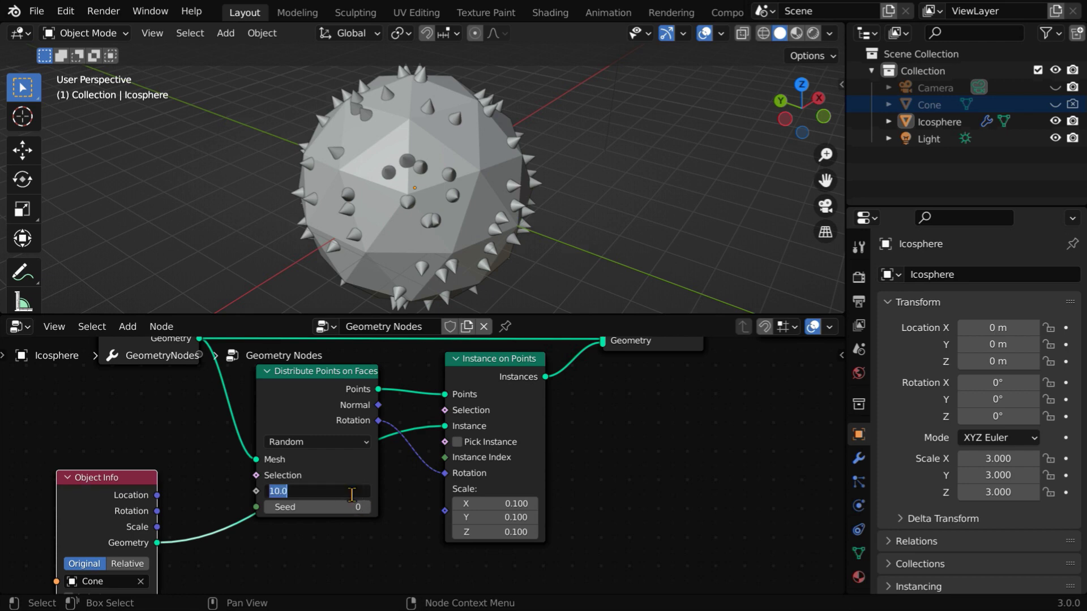
{"action": "type", "text": "40"}
{"action": "key", "text": "Return"}
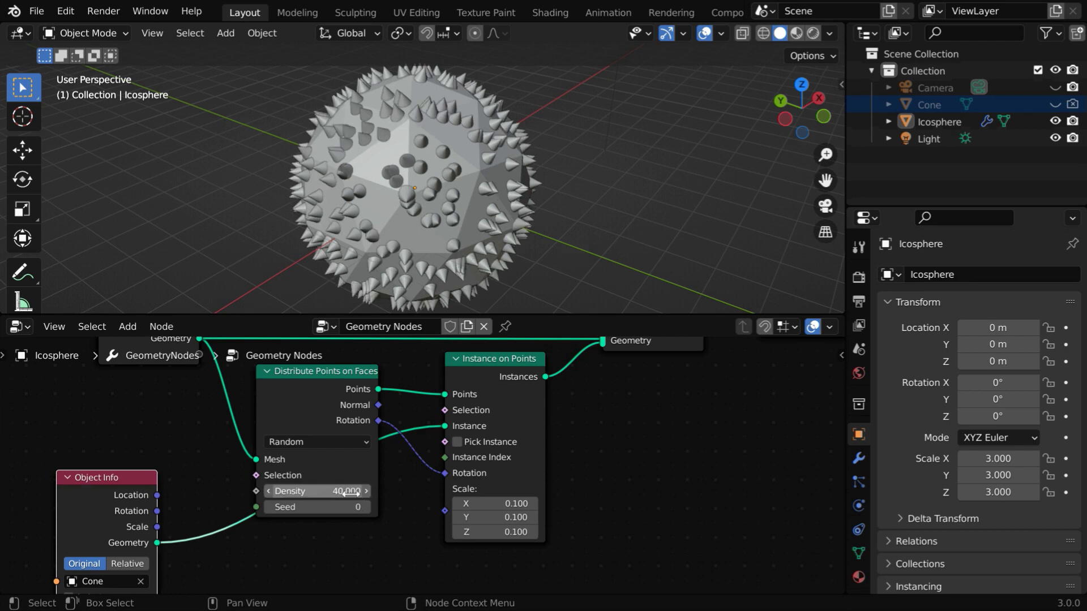
{"action": "mouse_move", "coordinate": [412, 214]}
{"action": "middle_mouse_down"}
{"action": "mouse_move", "coordinate": [403, 238]}
{"action": "mouse_move", "coordinate": [507, 243]}
{"action": "mouse_move", "coordinate": [573, 199]}
{"action": "mouse_move", "coordinate": [552, 193]}
{"action": "mouse_move", "coordinate": [417, 225]}
{"action": "middle_mouse_up"}
Set the Distribute Points on Faces density to 100 and check how densely the cones cover the icosphere.
{"action": "left_click", "coordinate": [367, 492]}
{"action": "type", "text": "100"}
{"action": "key", "text": "Return"}
{"action": "middle_click_drag", "start_coordinate": [478, 257], "coordinate": [428, 275]}
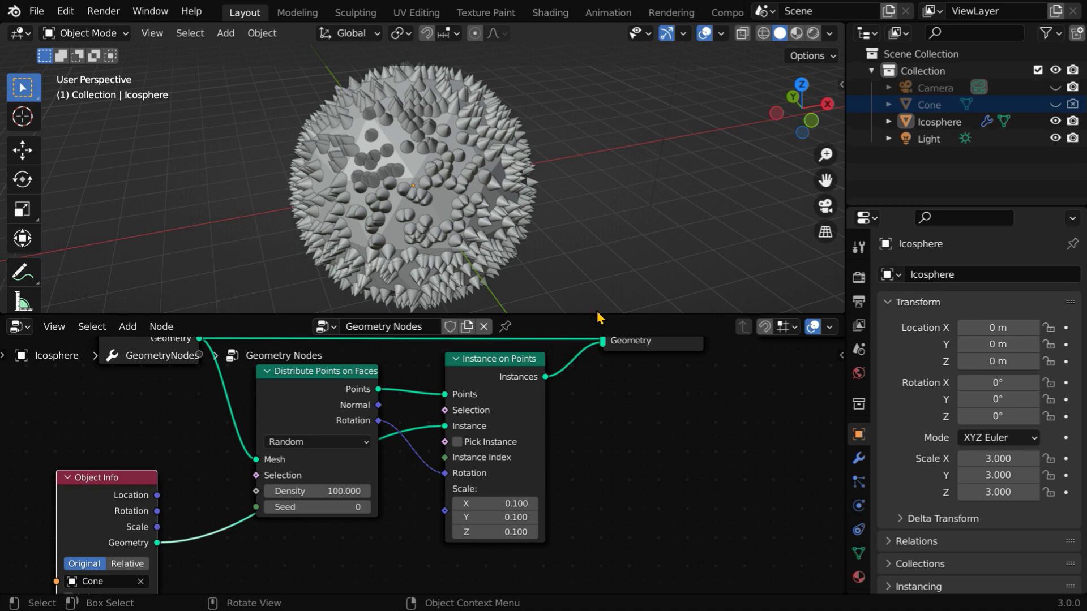
Enlarge the 3D viewport and examine the cone-covered icosphere from several sides.
{"action": "left_click_drag", "start_coordinate": [613, 312], "coordinate": [631, 443]}
{"action": "middle_click_drag", "start_coordinate": [379, 380], "coordinate": [514, 368]}
{"action": "scroll", "coordinate": [517, 342], "scroll_direction": "up", "scroll_amount": 4}
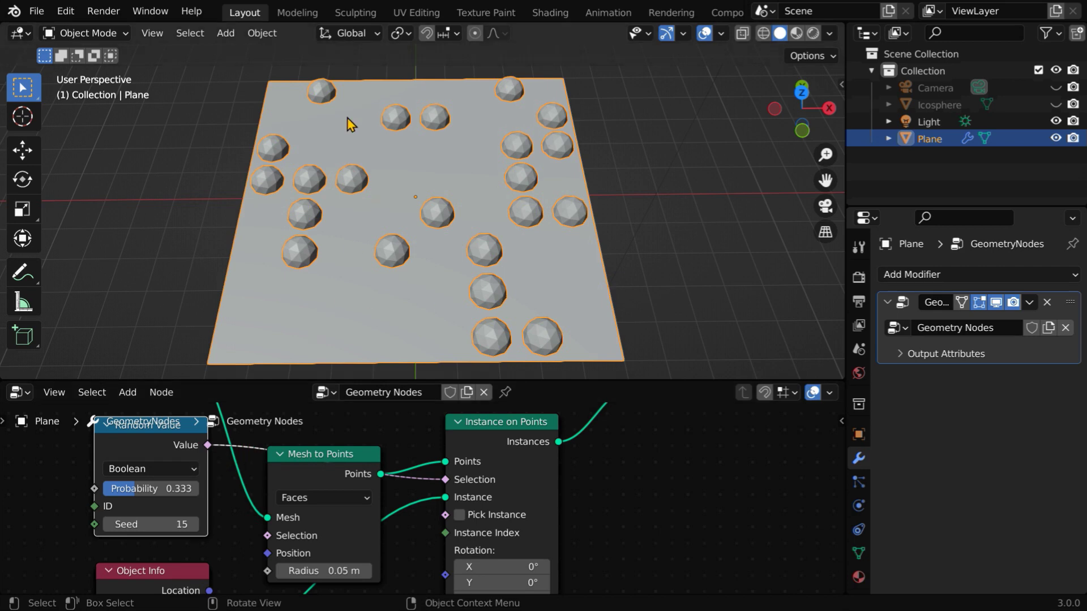
{"action": "left_click_drag", "start_coordinate": [657, 379], "coordinate": [660, 315]}
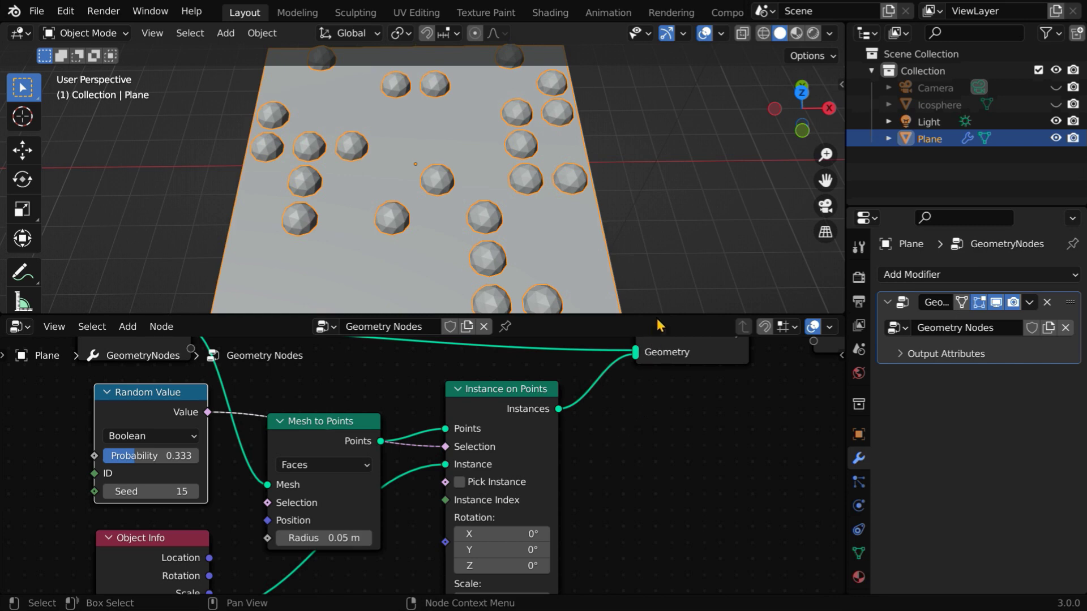
{"action": "left_click_drag", "start_coordinate": [658, 317], "coordinate": [664, 419]}
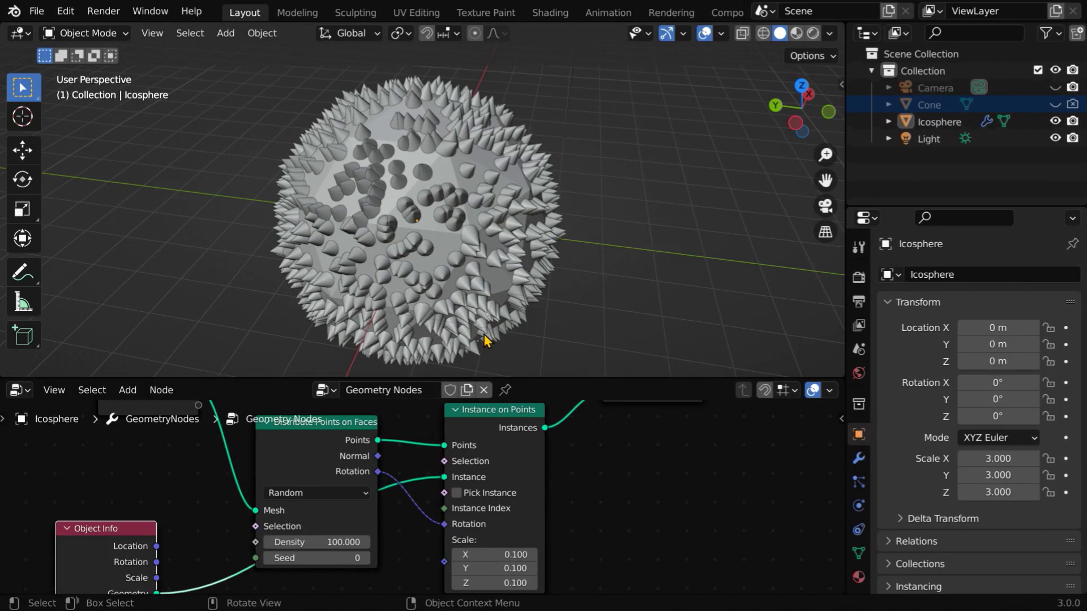
{"action": "middle_click_drag", "start_coordinate": [405, 322], "coordinate": [524, 332]}
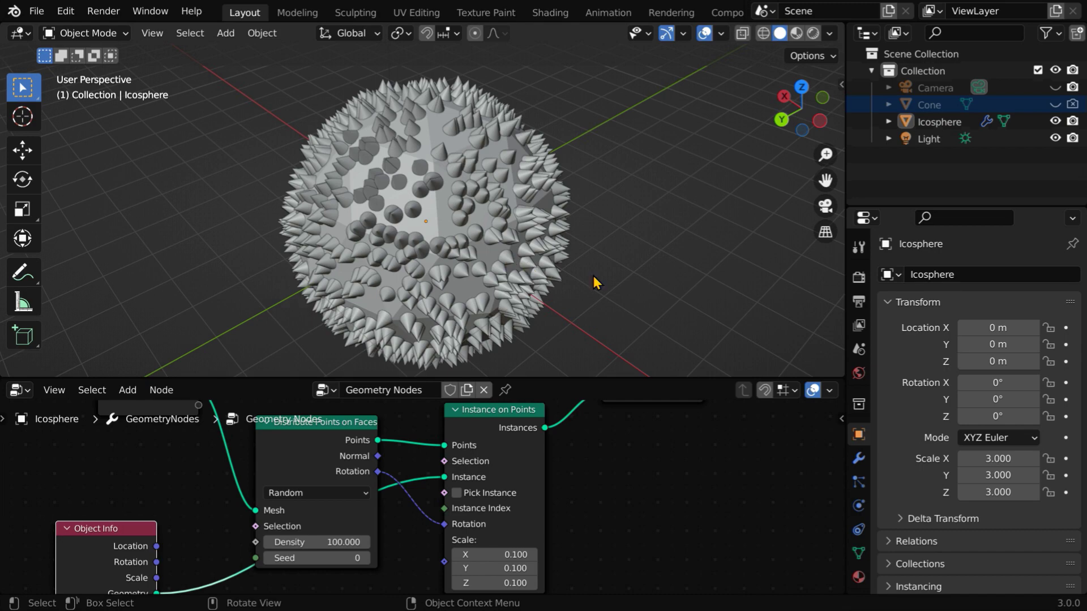
{"action": "mouse_move", "coordinate": [634, 308]}
{"action": "middle_mouse_down"}
{"action": "mouse_move", "coordinate": [519, 311]}
{"action": "mouse_move", "coordinate": [595, 294]}
{"action": "mouse_move", "coordinate": [619, 301]}
{"action": "middle_mouse_up"}
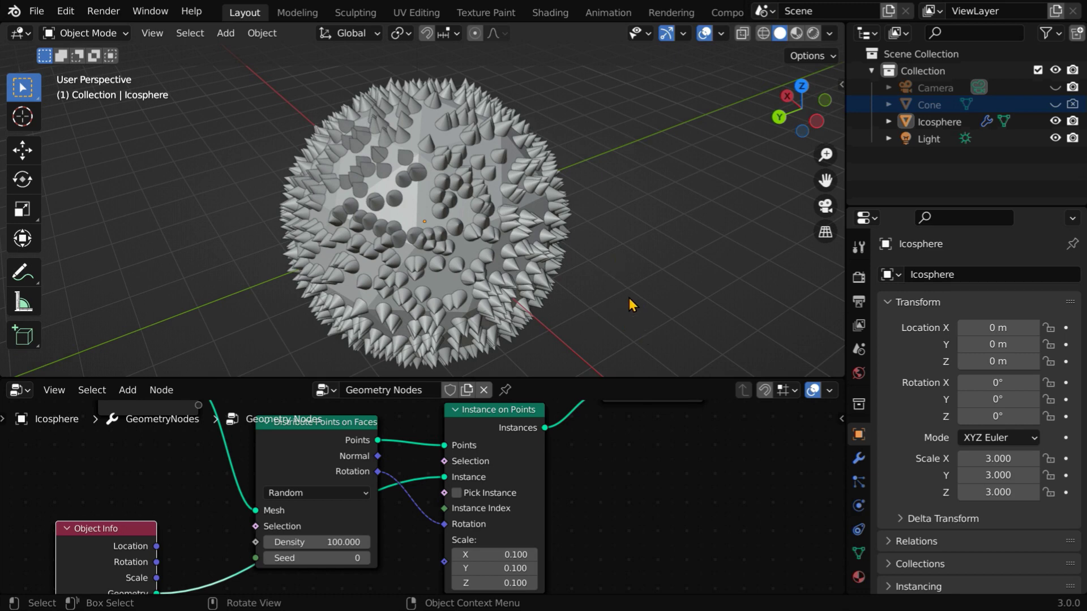